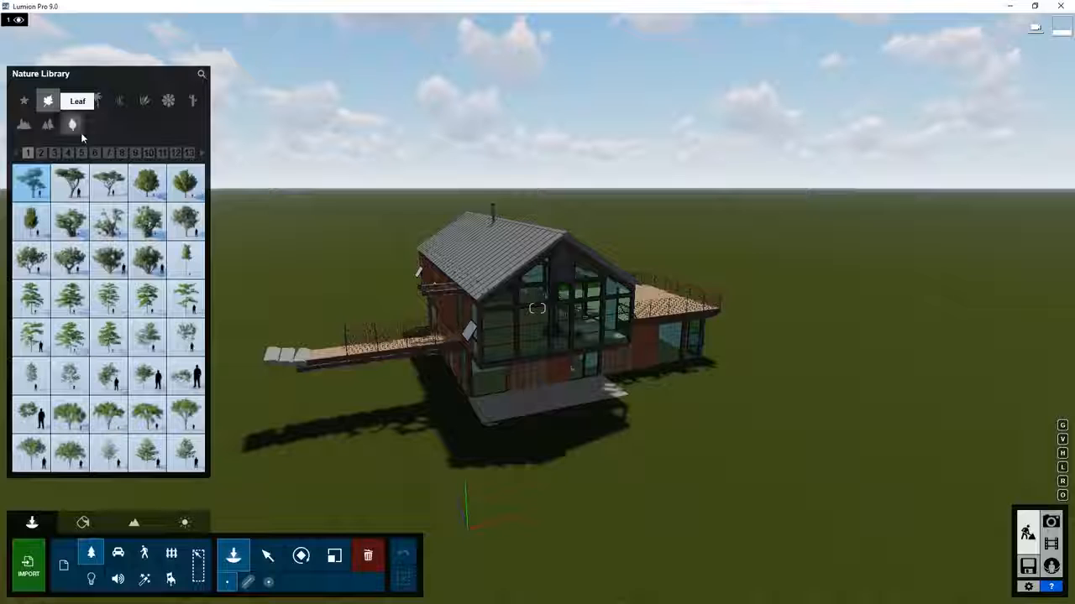
Browse broadleaf tree pages 2 through 6, then return to page 1.
left_click(40, 154)
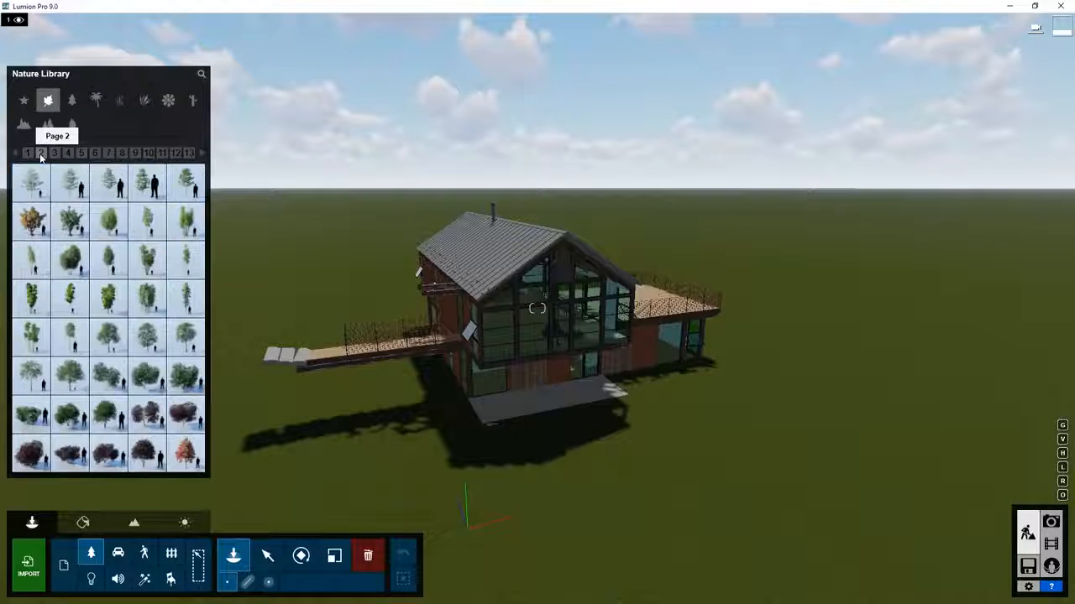
left_click(54, 154)
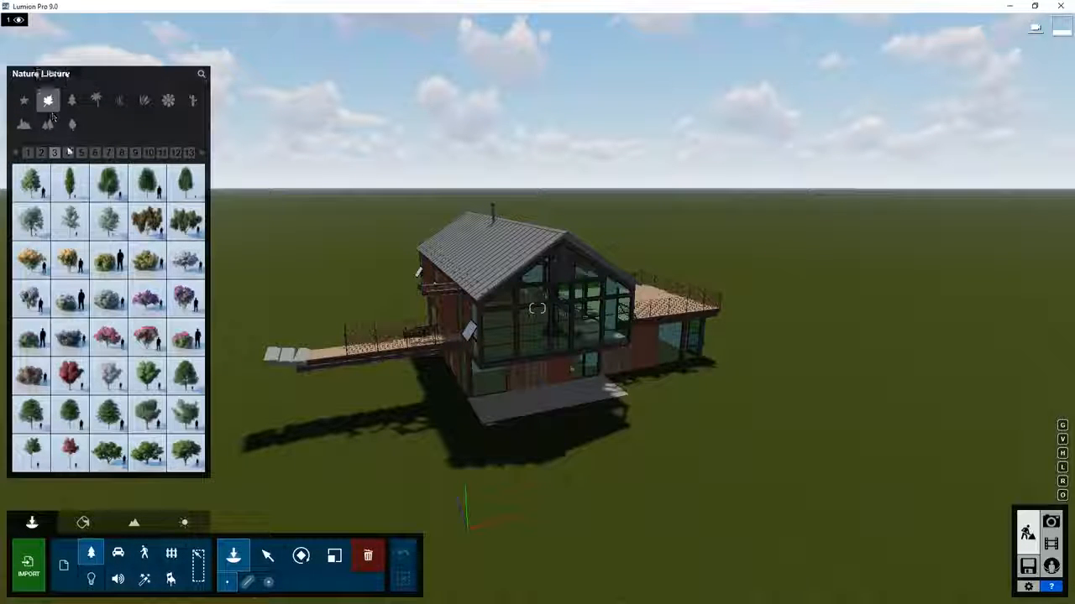
left_click(68, 153)
left_click(81, 153)
left_click(96, 154)
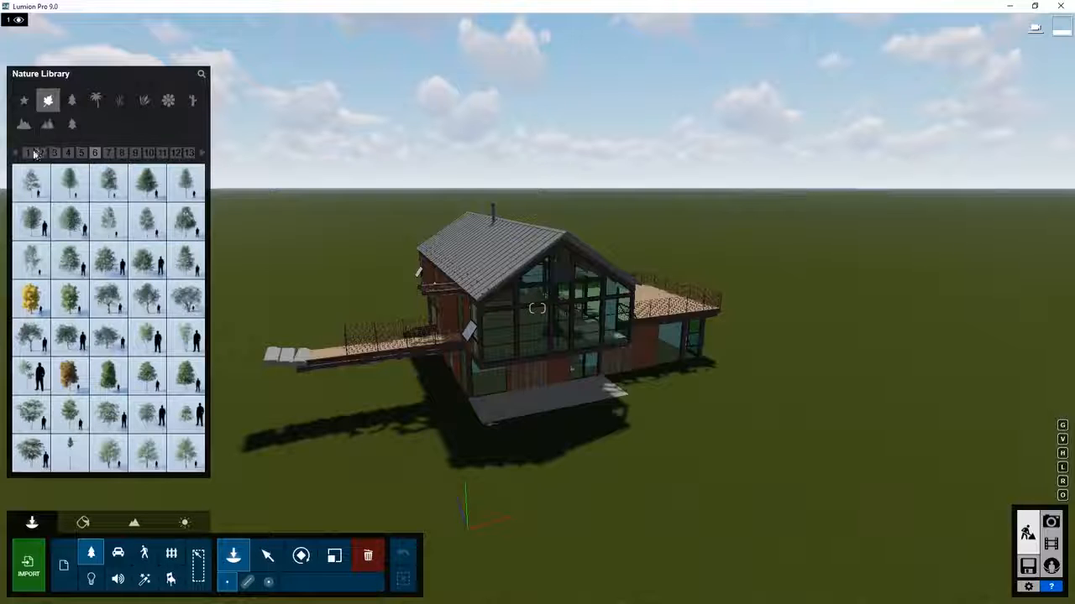
left_click(29, 152)
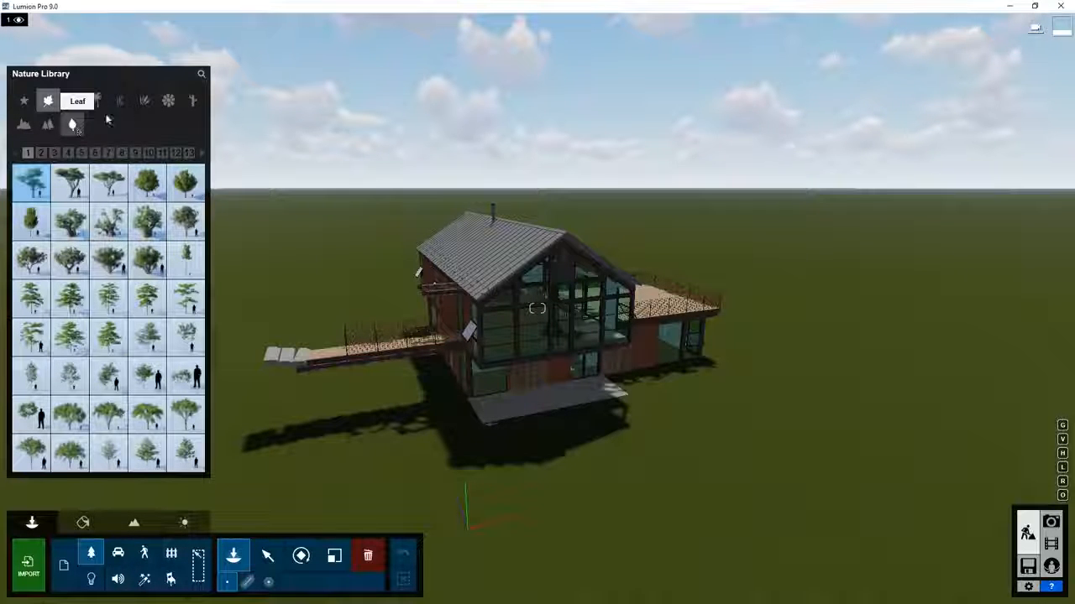
Search the Nature Library for 'oak', check page 2, and return to page 1.
left_click(202, 75)
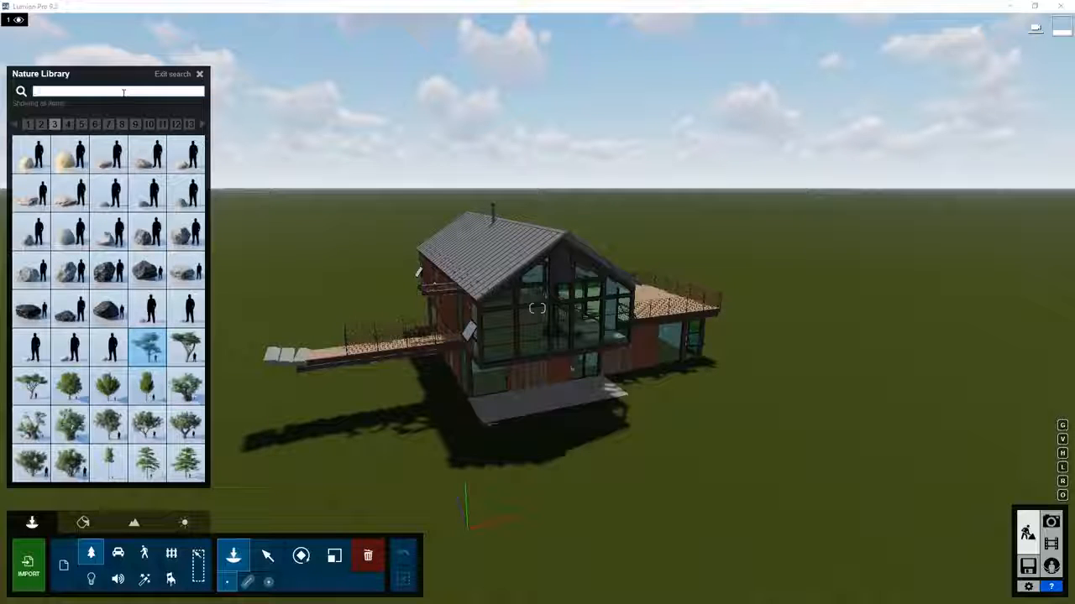
type("g")
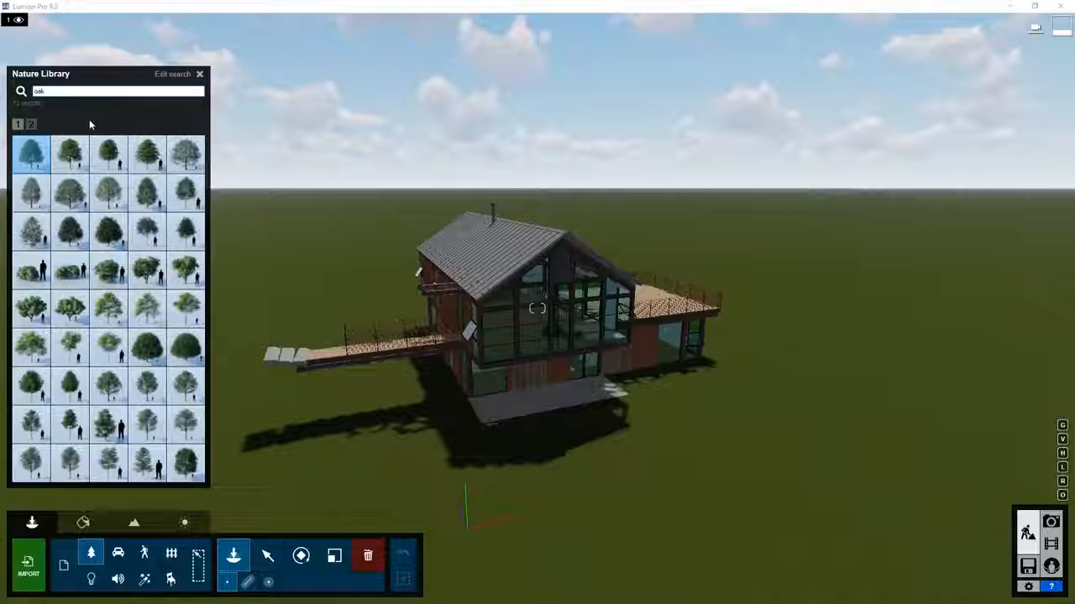
left_click(32, 125)
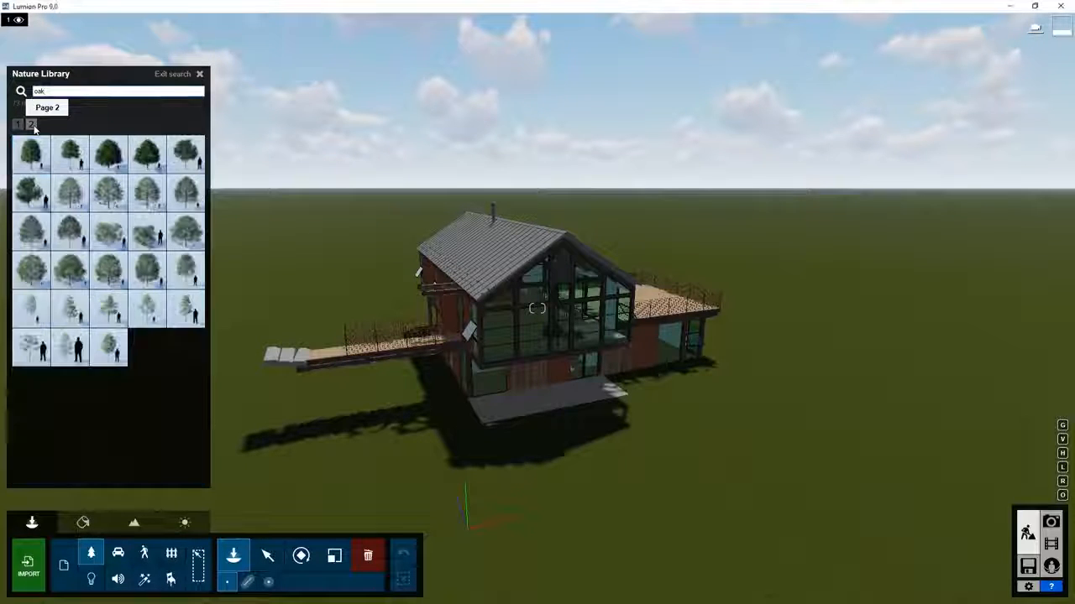
left_click(18, 125)
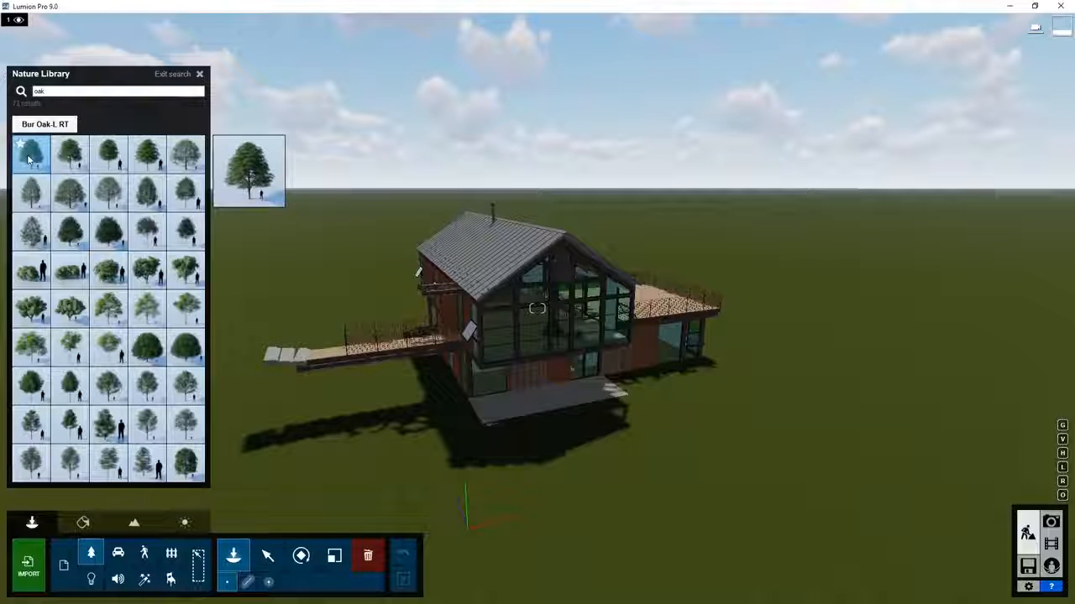
Place Bur Oak-L RT trees on the lawn, two right and two left of the house.
left_click(36, 162)
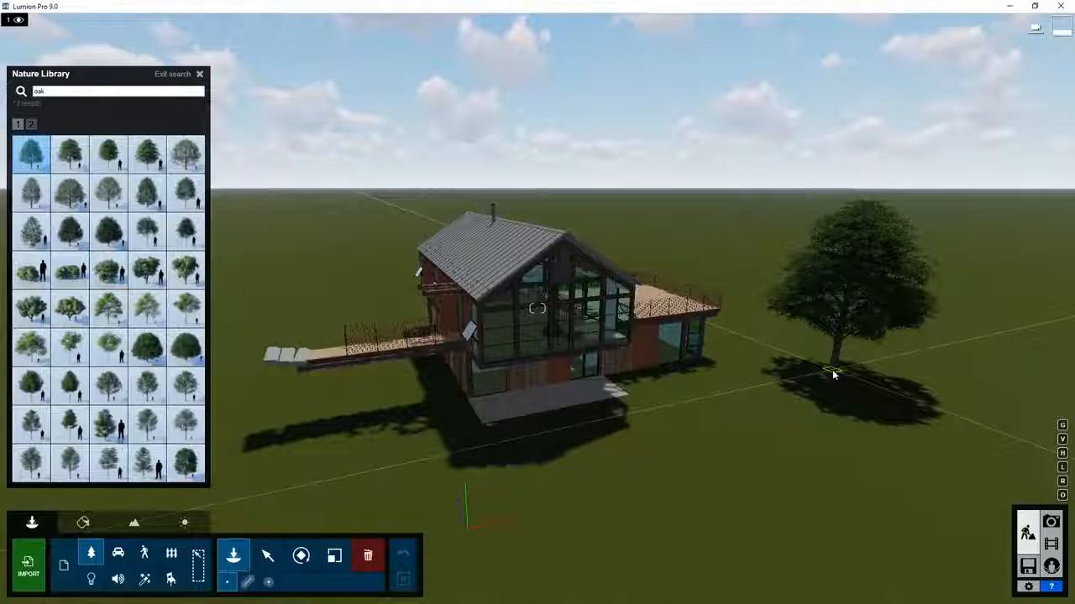
left_click(832, 369)
left_click(714, 277)
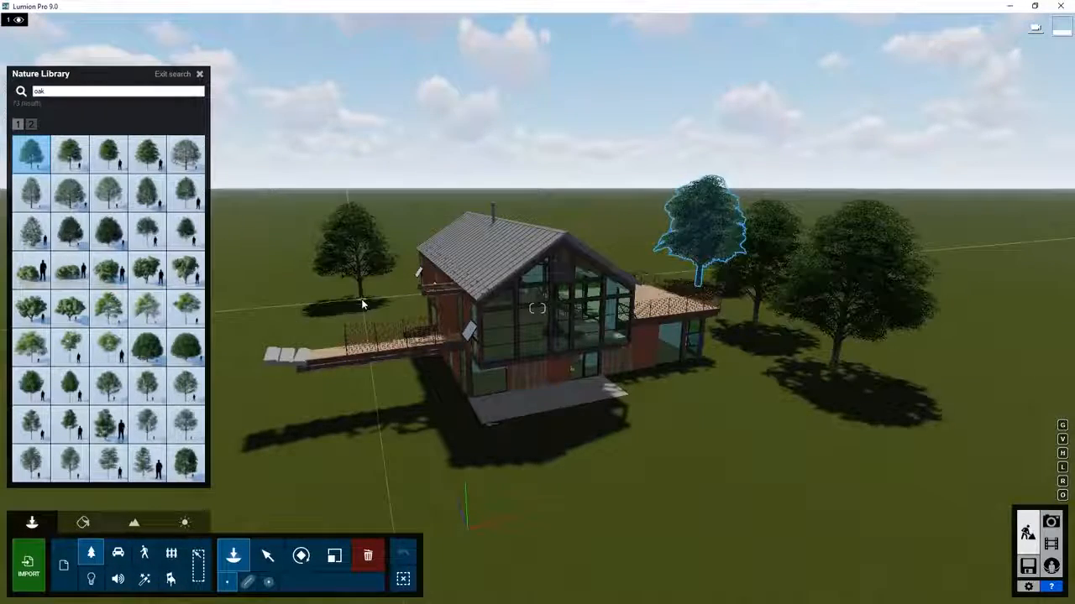
left_click(361, 299)
left_click(277, 327)
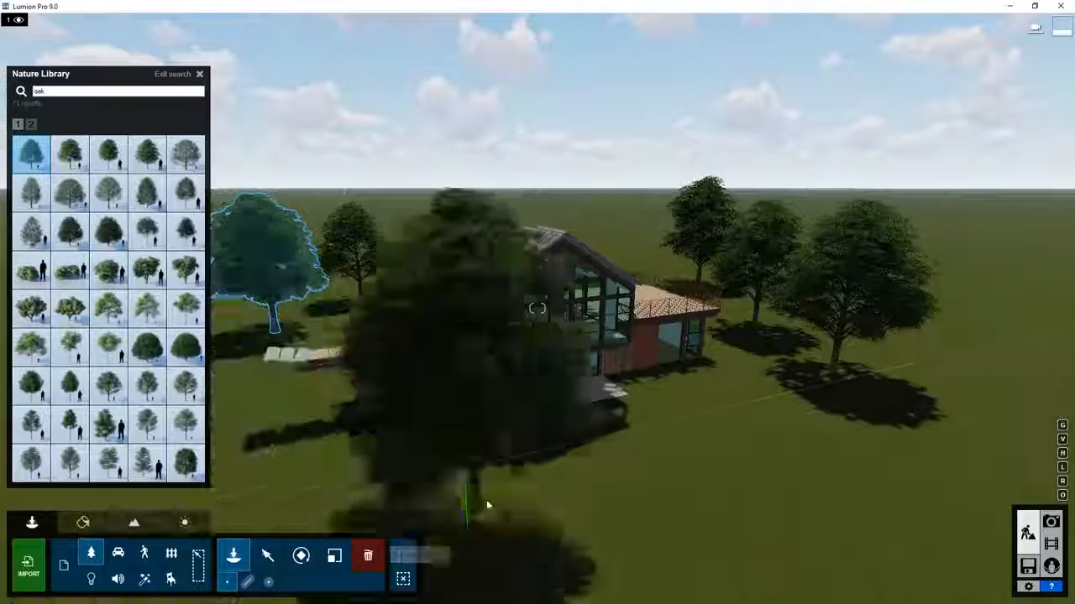
Nudge the rightmost oak slightly to the right and rotate it.
left_click(270, 560)
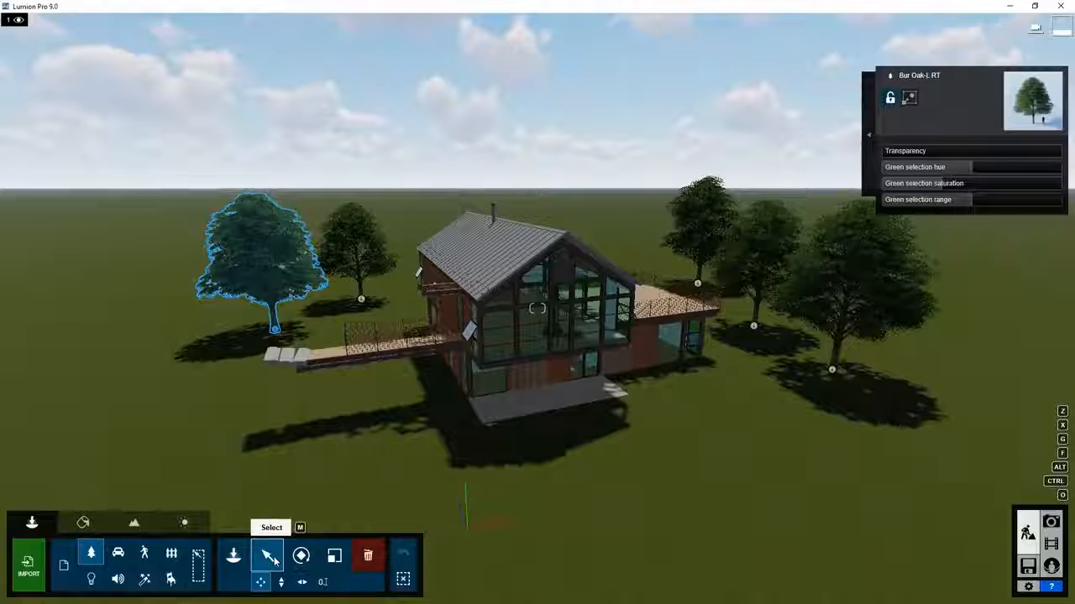
left_click(832, 370)
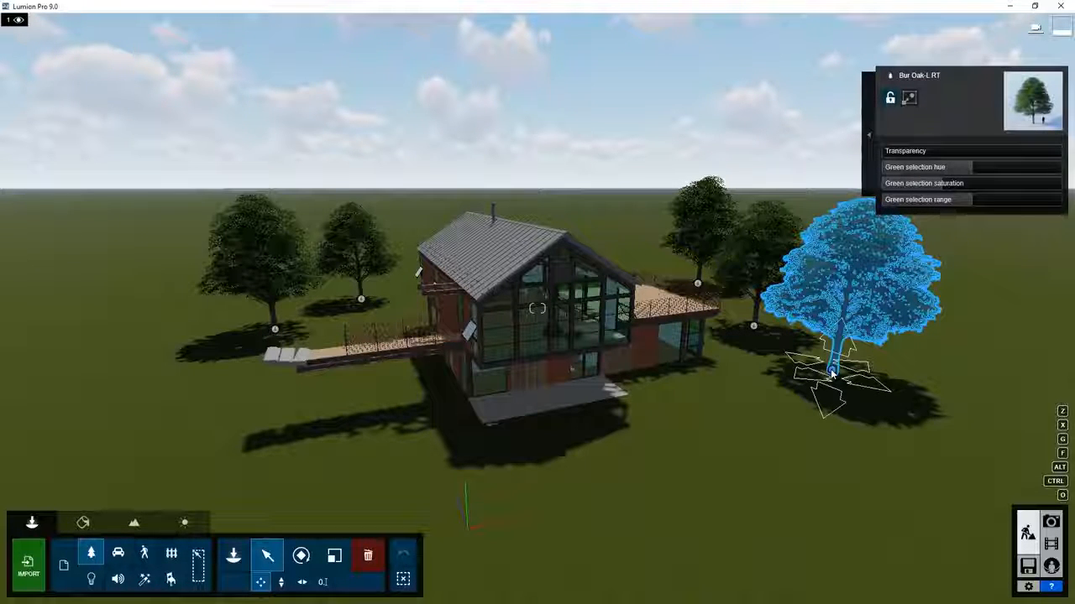
mouse_move(832, 369)
left_mouse_down()
mouse_move(856, 365)
mouse_move(846, 372)
left_mouse_up()
left_click_drag(795, 394, 793, 396)
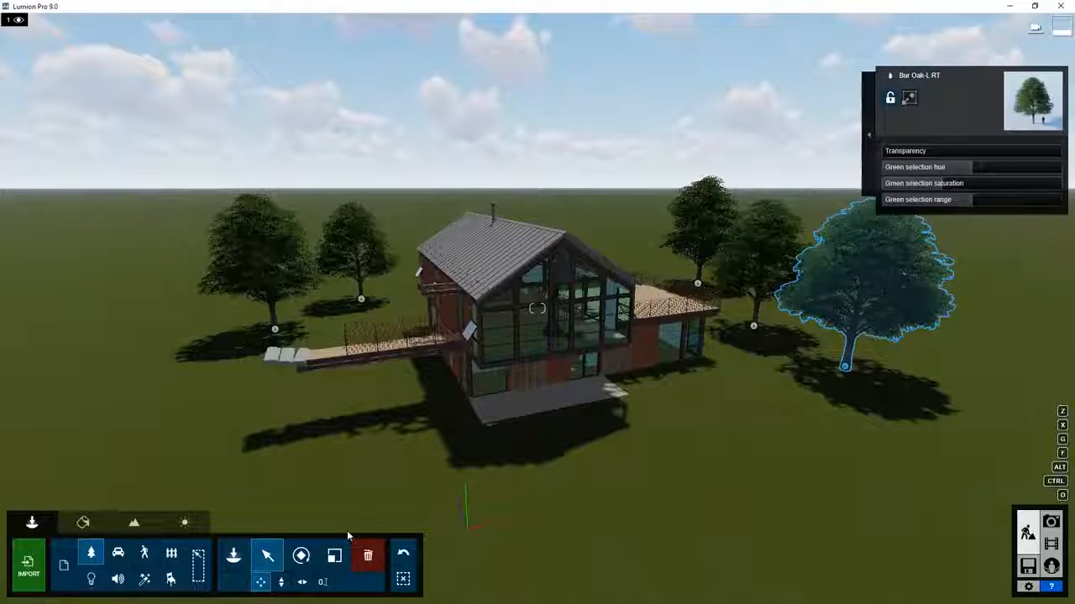
left_click(300, 556)
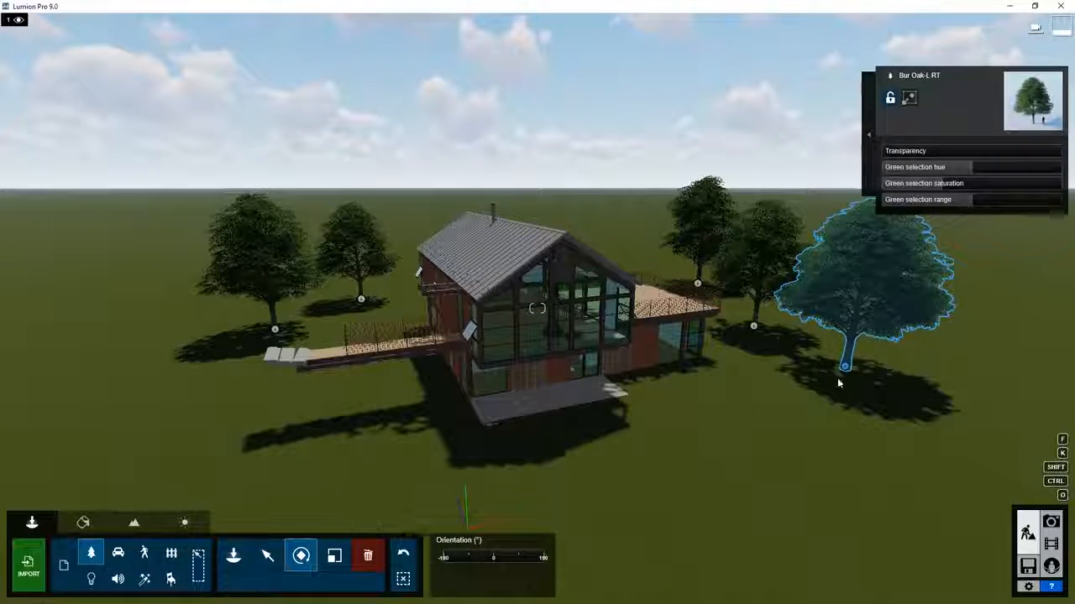
mouse_move(845, 364)
left_mouse_down()
mouse_move(829, 393)
mouse_move(810, 350)
mouse_move(838, 381)
left_mouse_up()
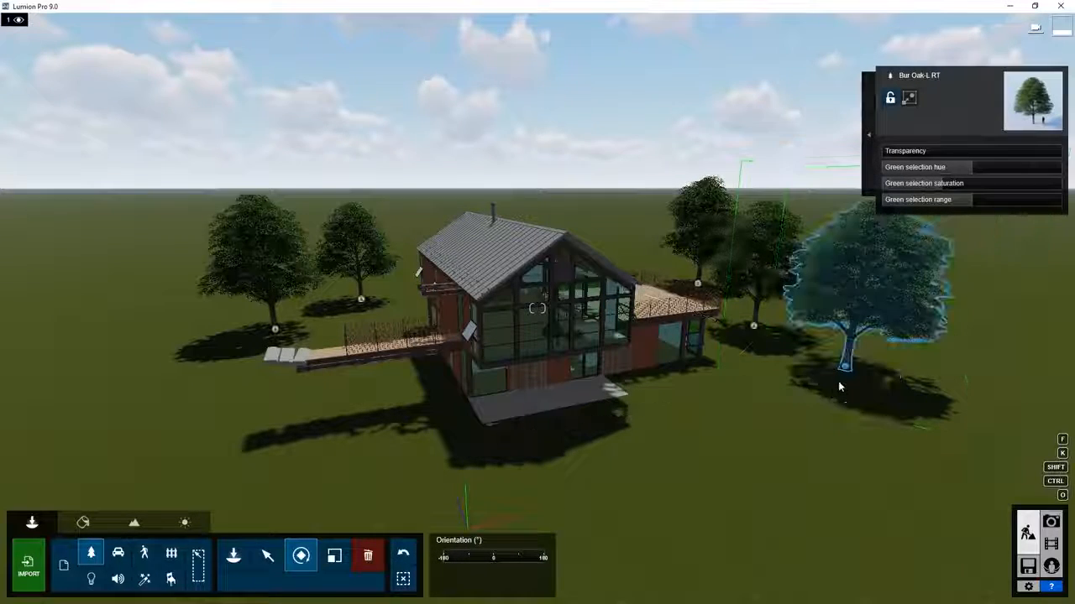
Enlarge the right and middle oaks, then rotate the left oak.
left_click(334, 556)
mouse_move(847, 370)
left_mouse_down()
mouse_move(848, 356)
mouse_move(849, 368)
left_mouse_up()
left_click_drag(756, 329, 777, 333)
left_click(301, 556)
left_click_drag(276, 331, 356, 311)
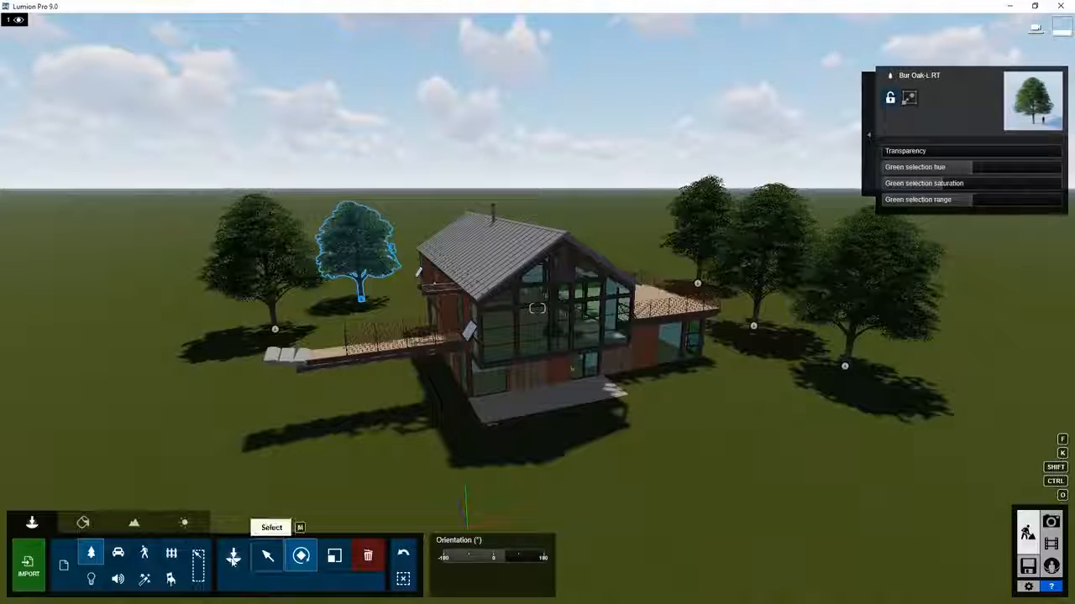
left_click(232, 559)
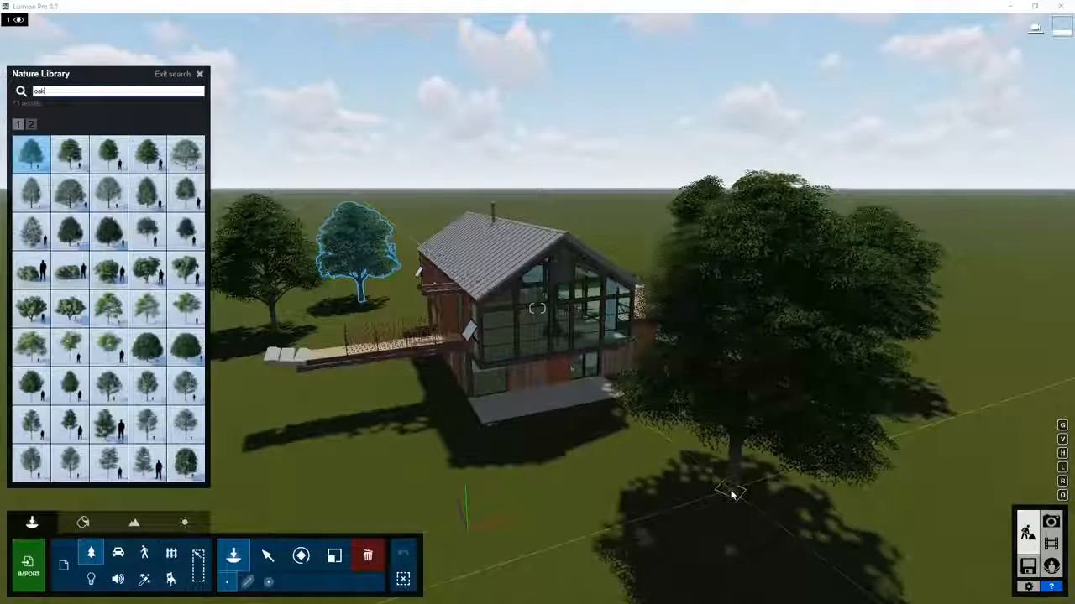
Place a large oak in the foreground right of the house, plus another near it.
type("r")
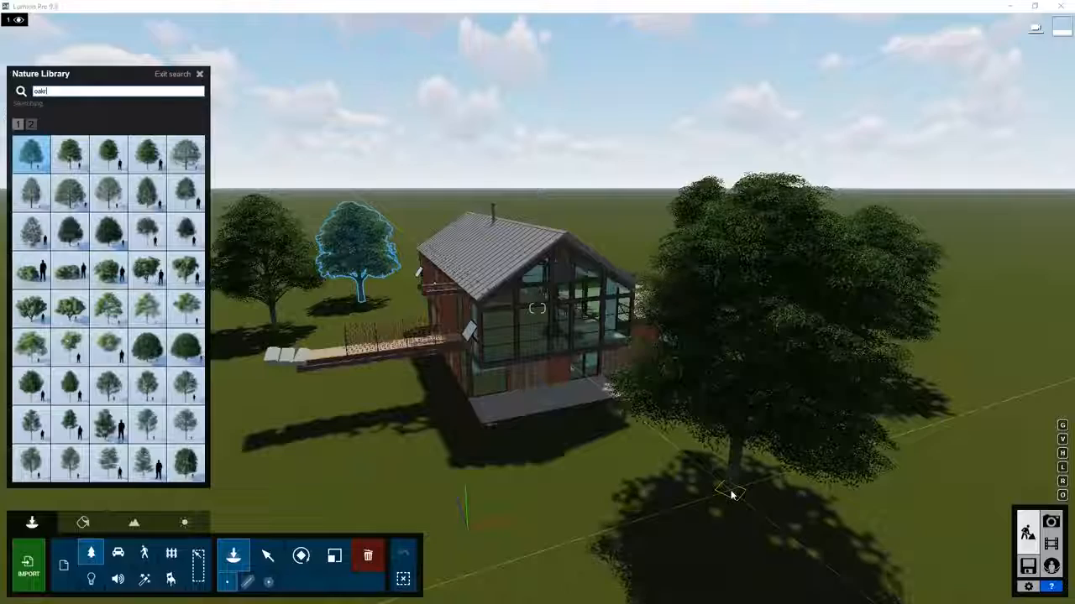
type("r")
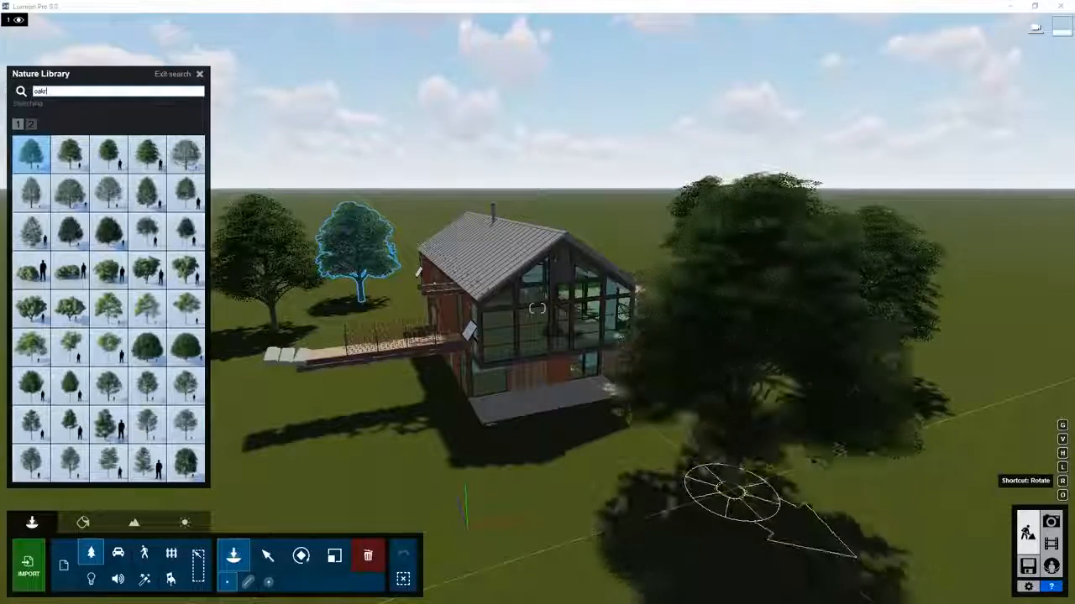
type("h")
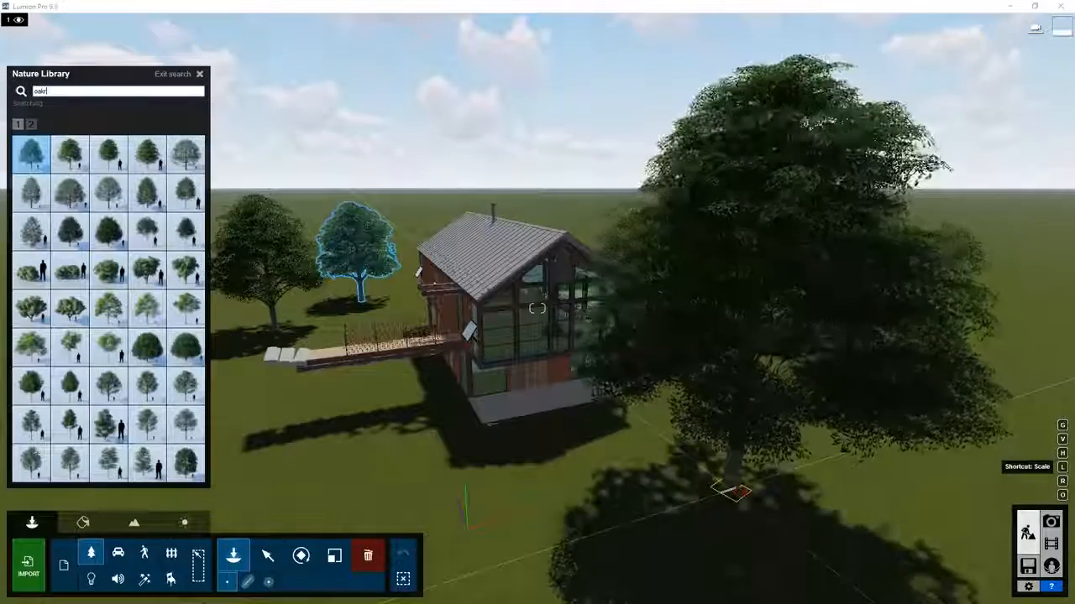
left_click(730, 491)
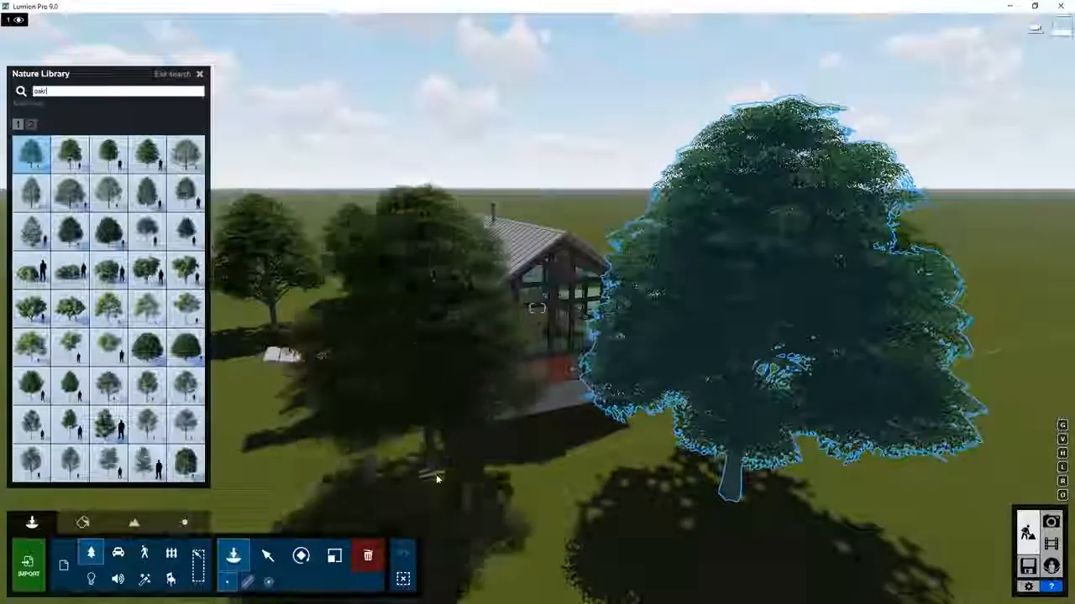
left_click(436, 474)
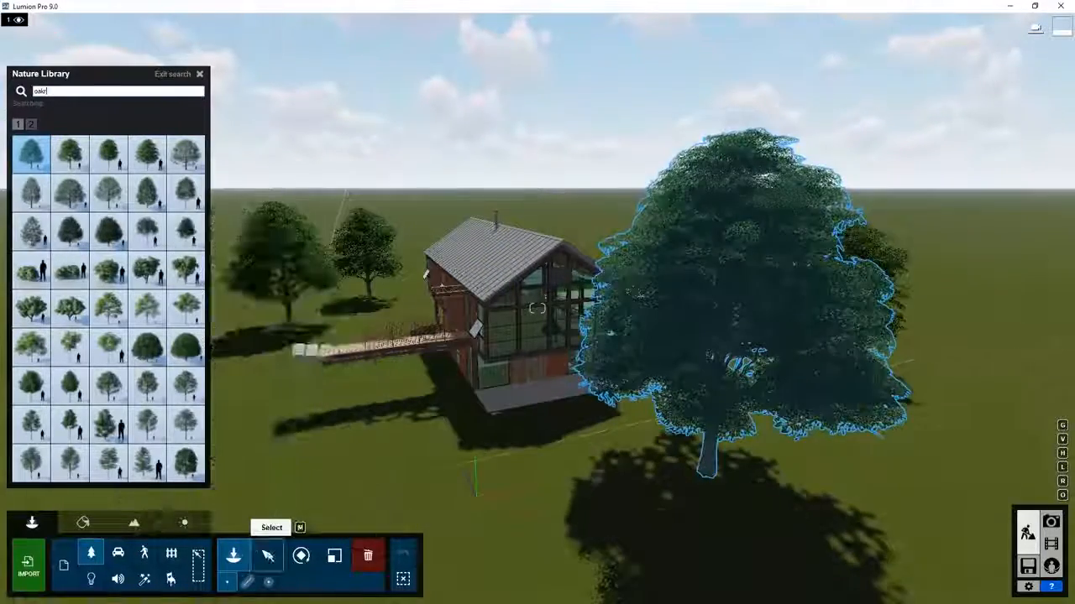
Delete the oversized foreground oak with the Delete tool.
left_click(267, 556)
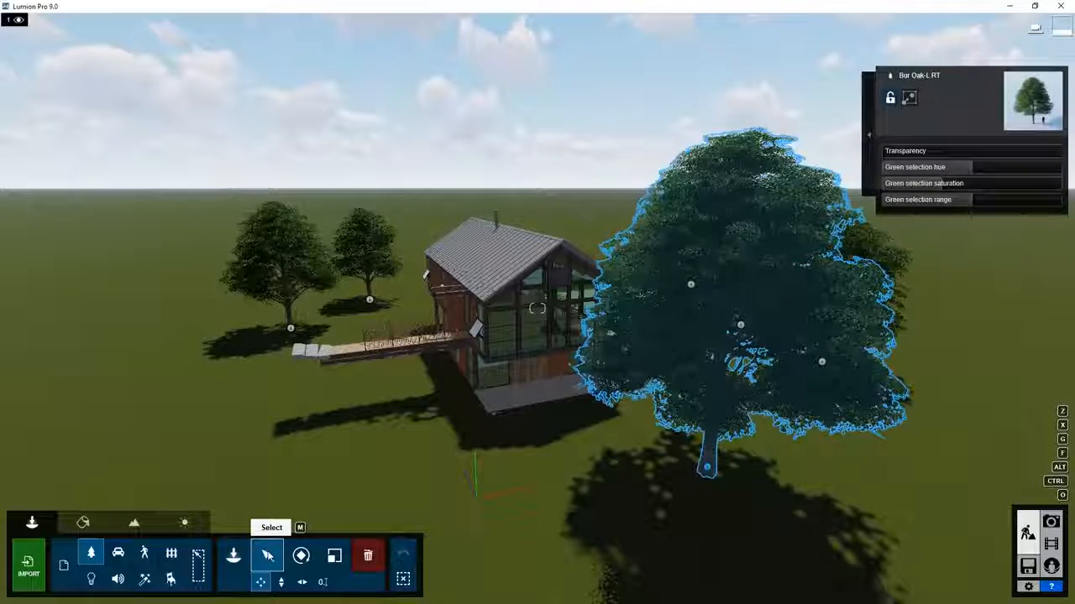
left_click(368, 557)
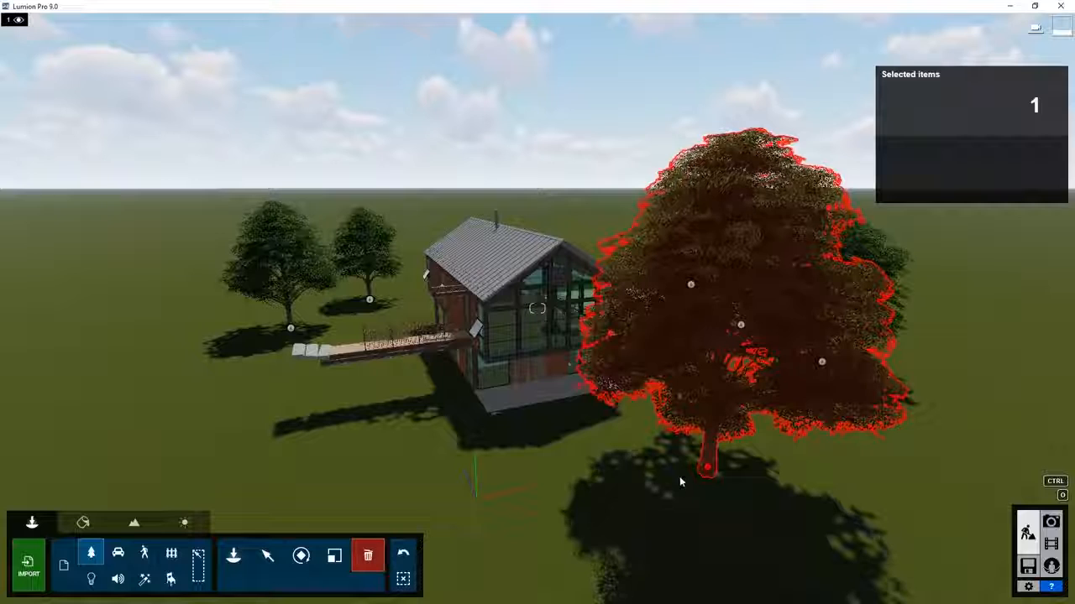
left_click(705, 471)
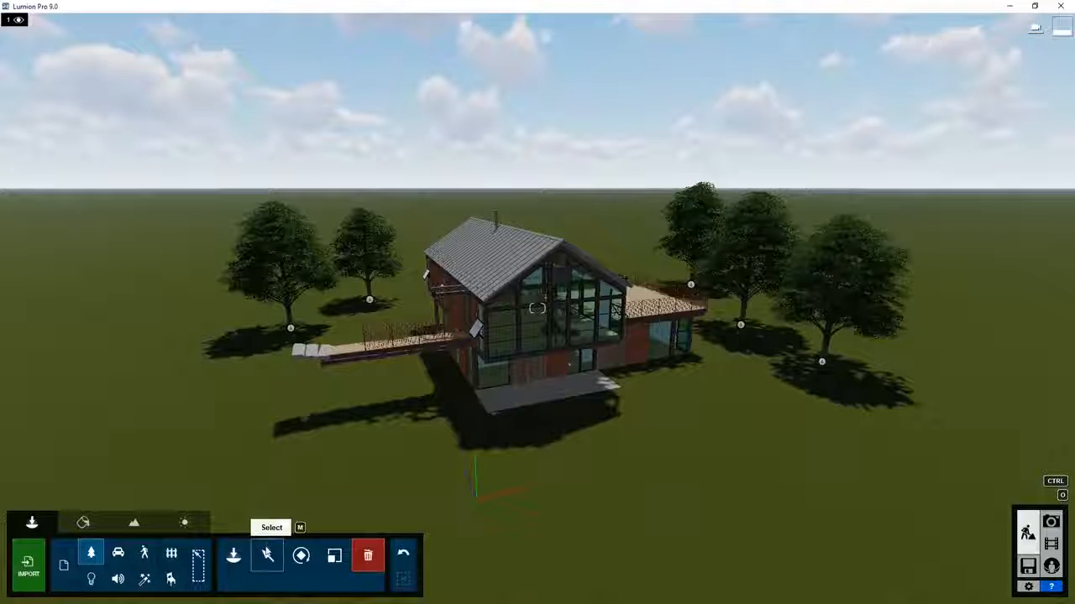
left_click(267, 554)
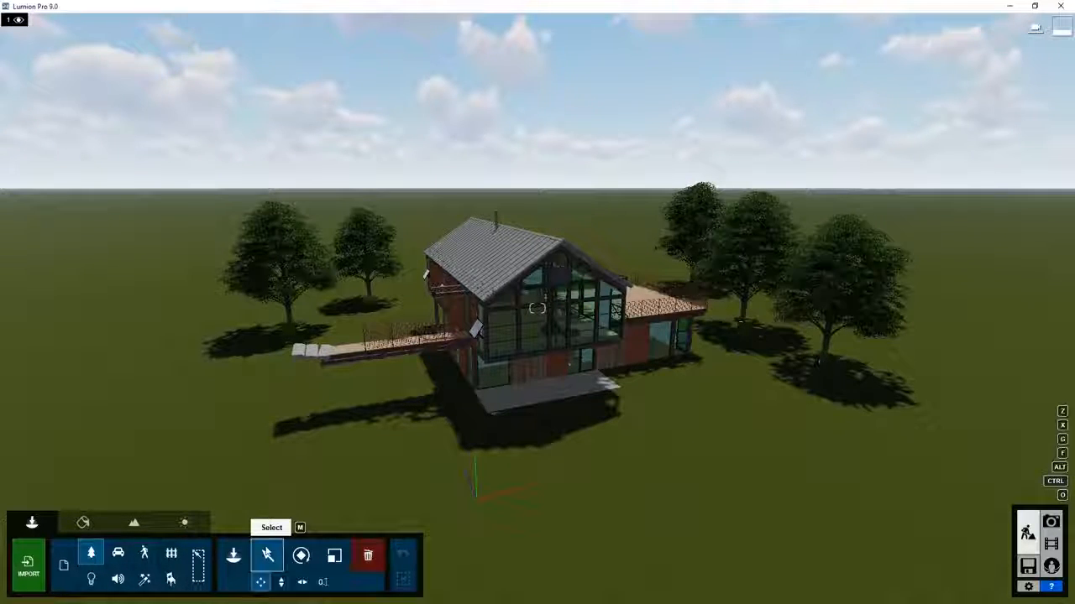
Set the rightmost oak's exact position to X 27.00 and Z 5.00.
left_click(323, 582)
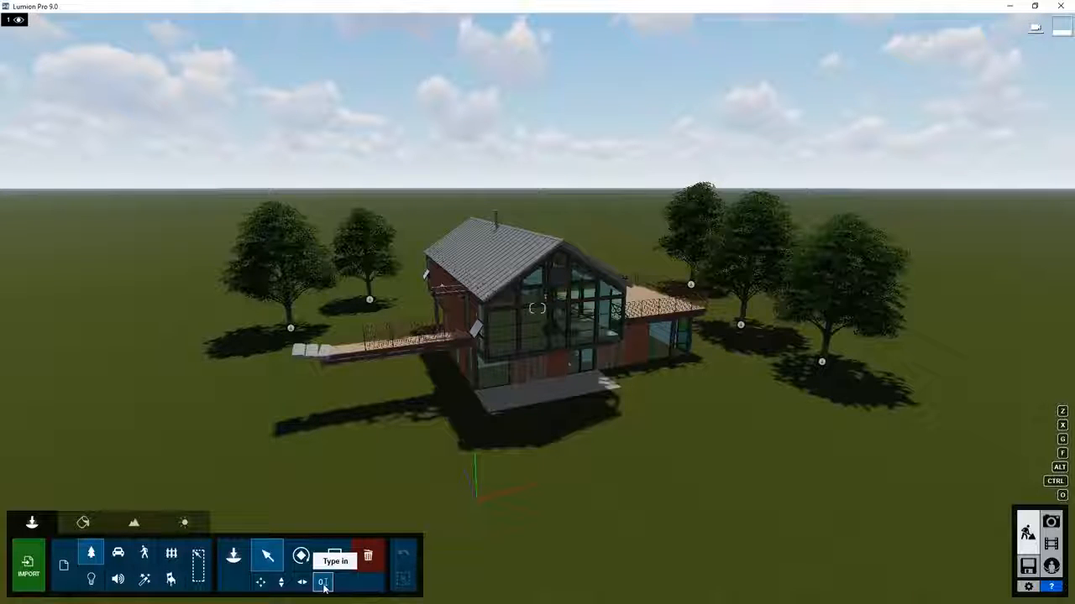
left_click(822, 365)
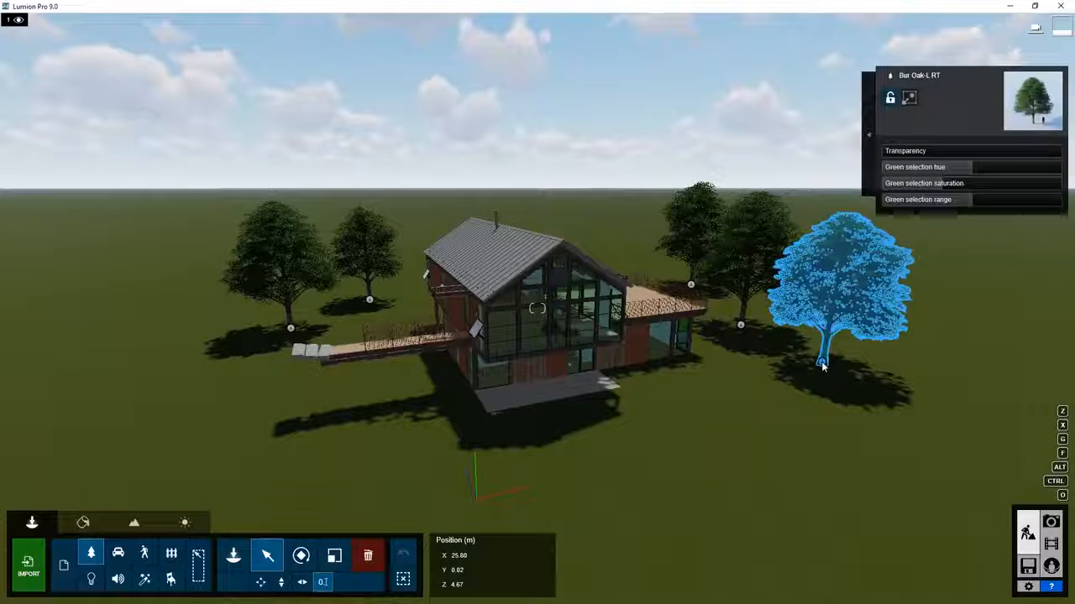
double_click(474, 556)
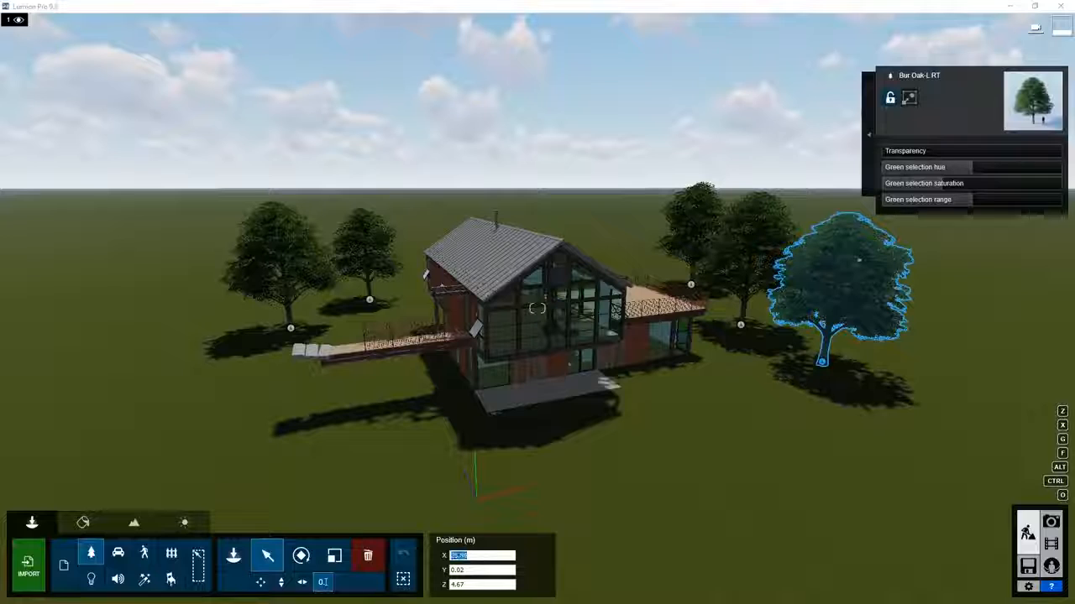
type("27")
key("Tab")
key("Tab")
type("5")
key("Return")
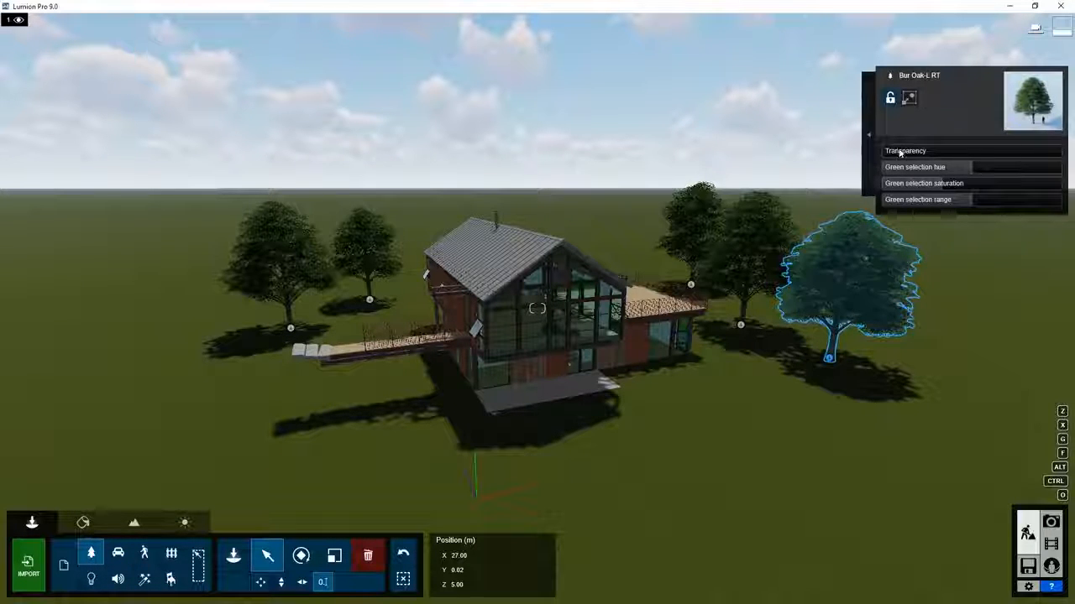
Move the oak in front of the house and adjust its transparency and foliage hue.
left_click_drag(903, 151, 956, 152)
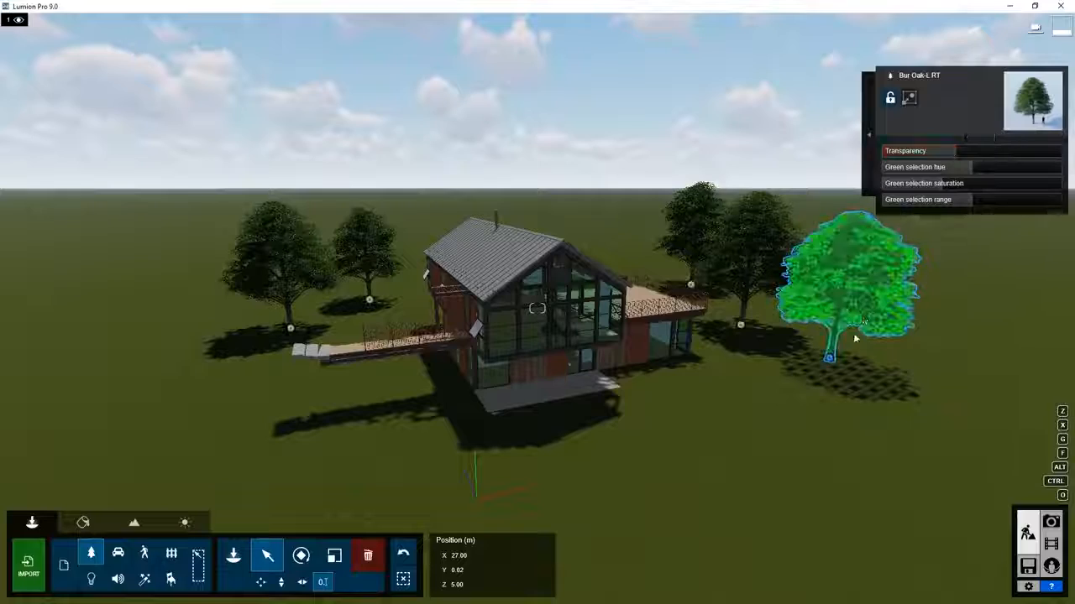
left_click_drag(829, 359, 511, 502)
left_click_drag(1008, 168, 1054, 169)
left_click_drag(934, 174, 1045, 189)
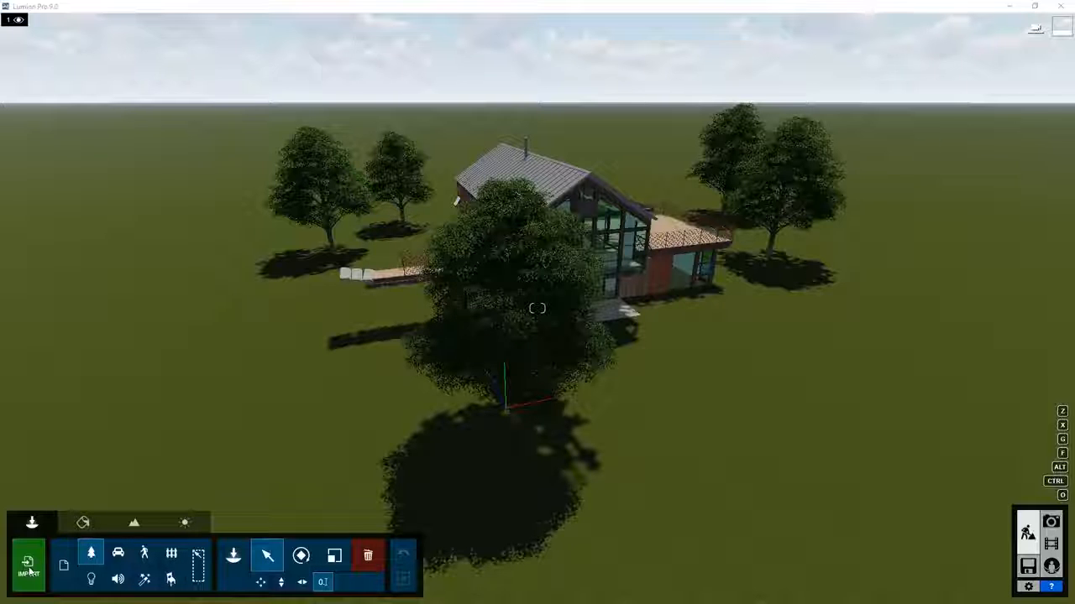
left_click(63, 566)
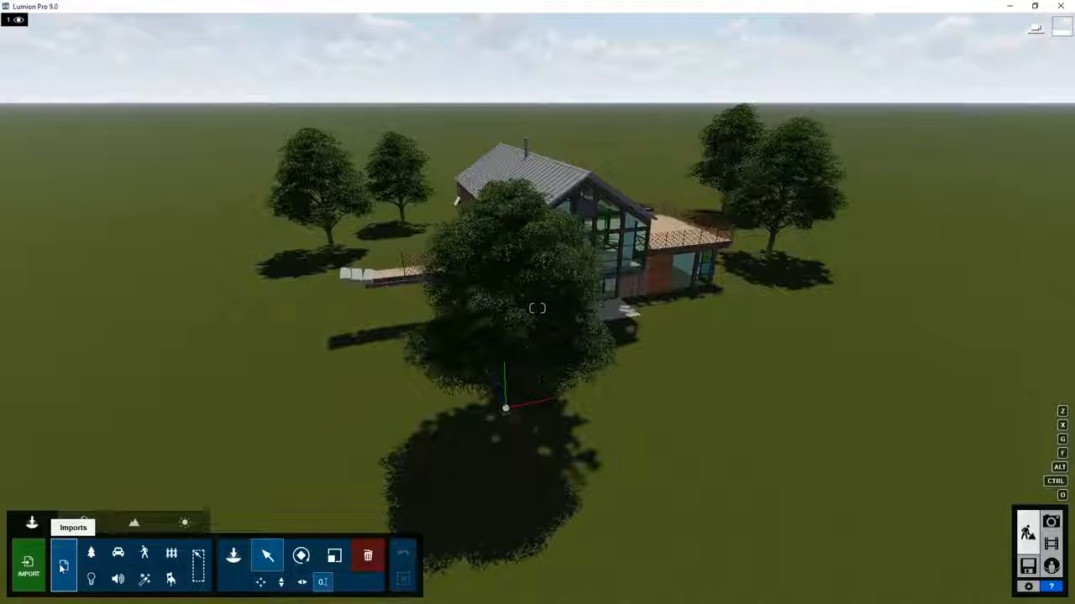
left_click(235, 555)
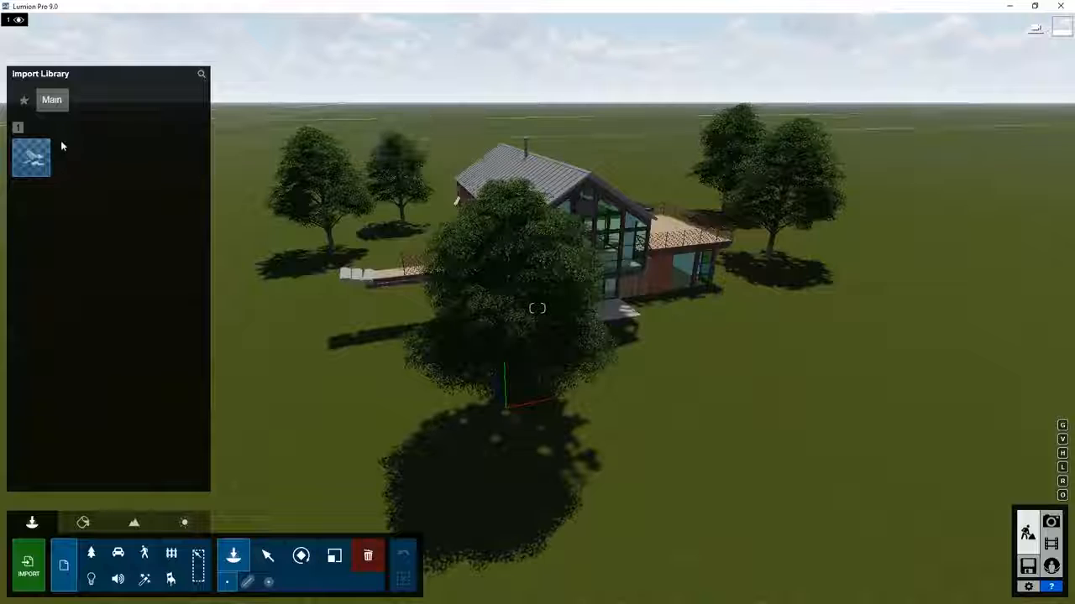
mouse_move(36, 159)
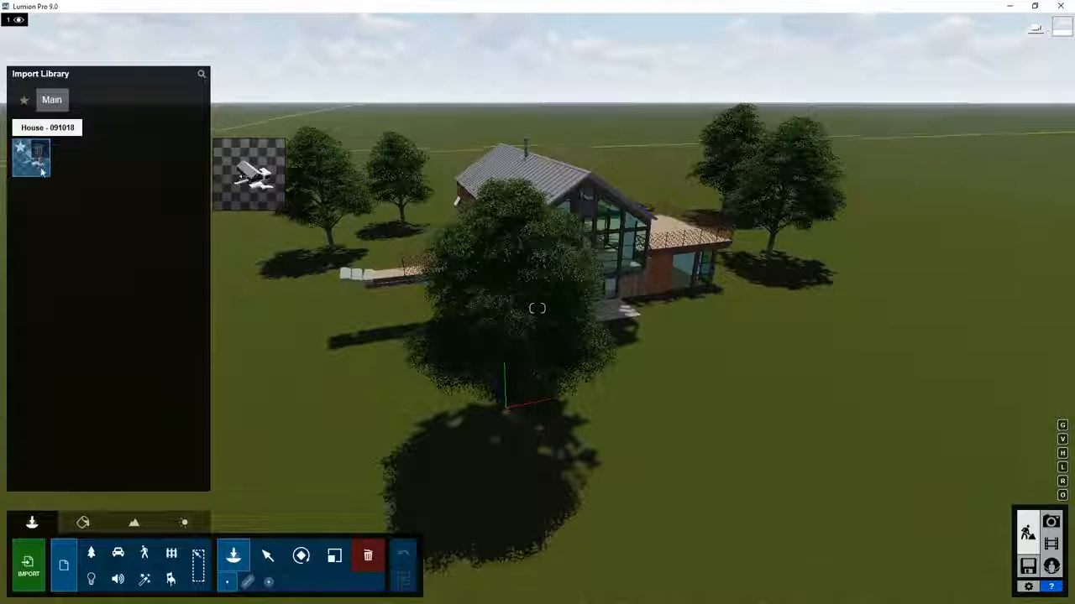
left_click(35, 160)
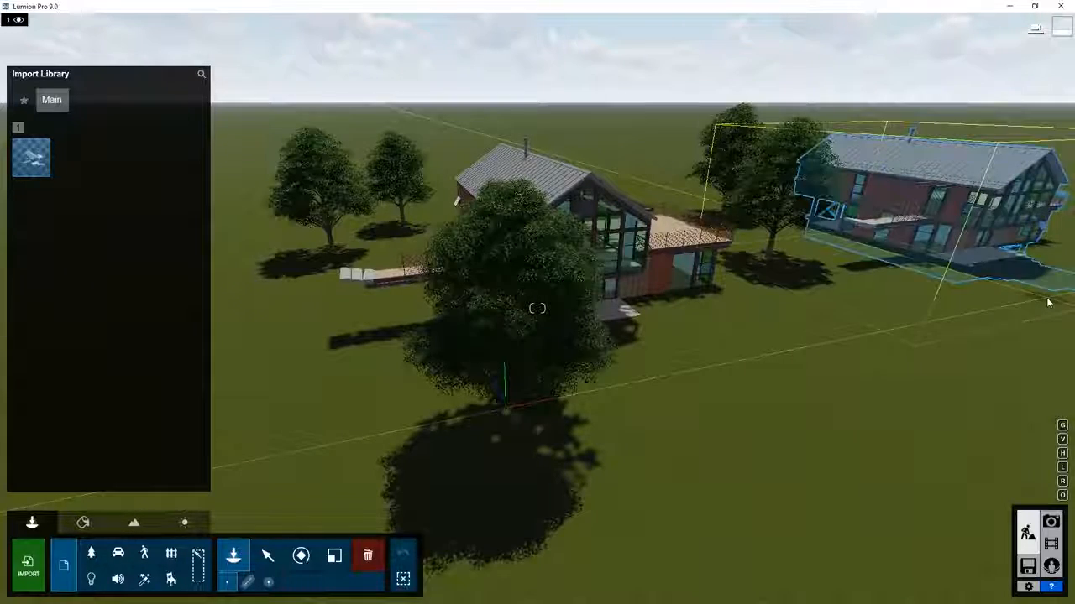
left_click_drag(1048, 303, 1050, 243)
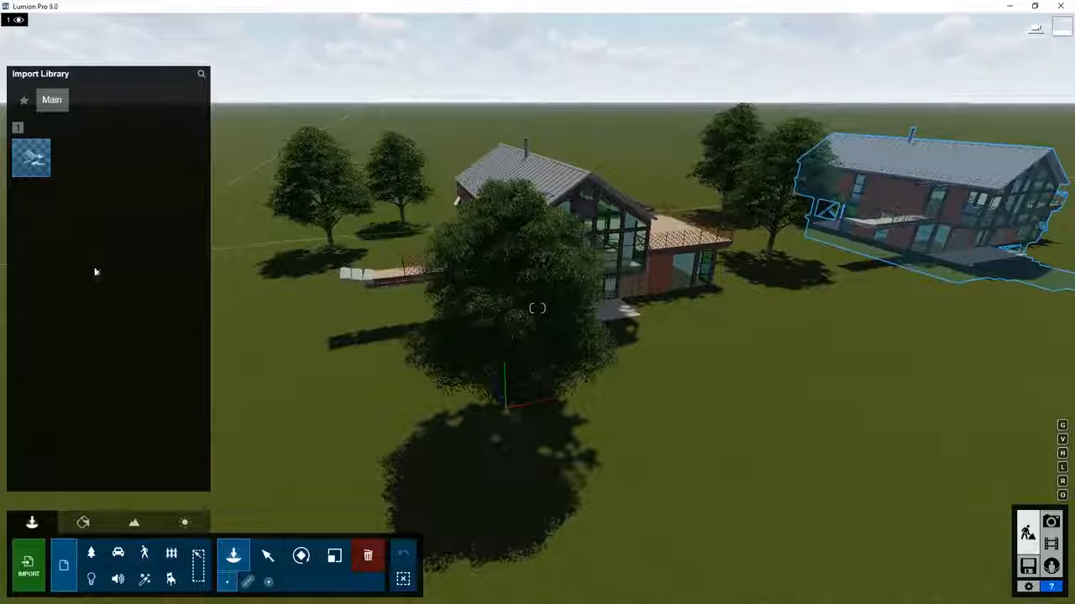
left_click(367, 556)
left_click(1047, 300)
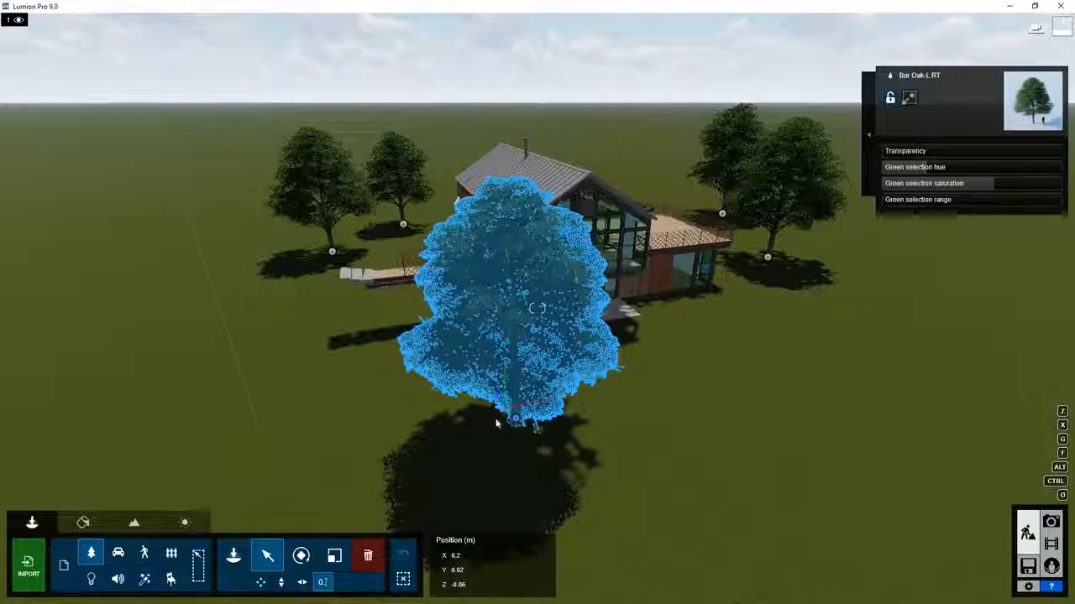
Move the front oak left of the house and re-import the house model.
left_click_drag(496, 420, 256, 329)
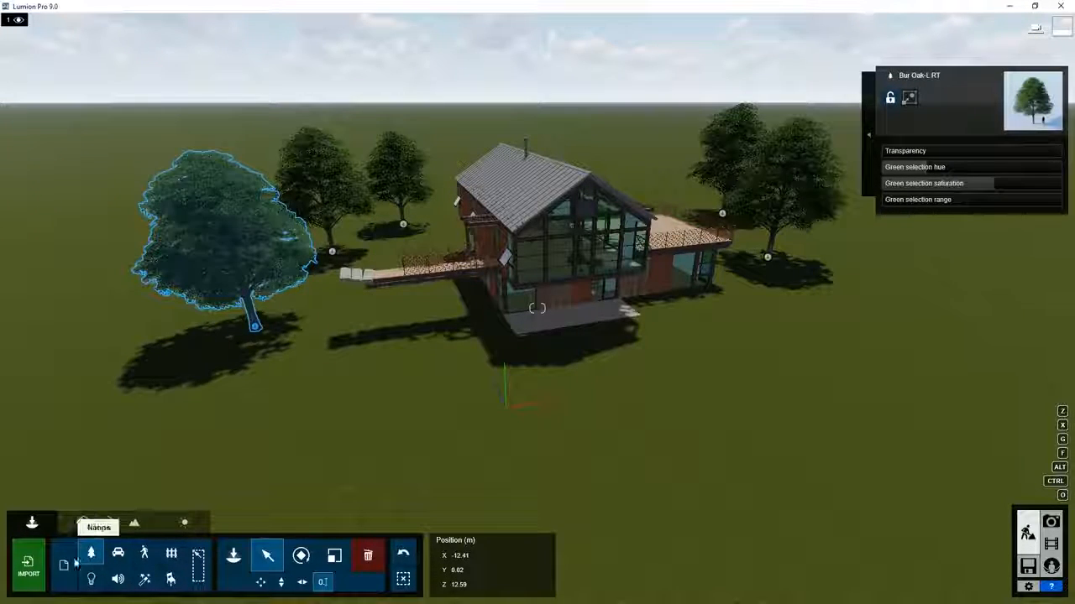
left_click(64, 566)
left_click(504, 408)
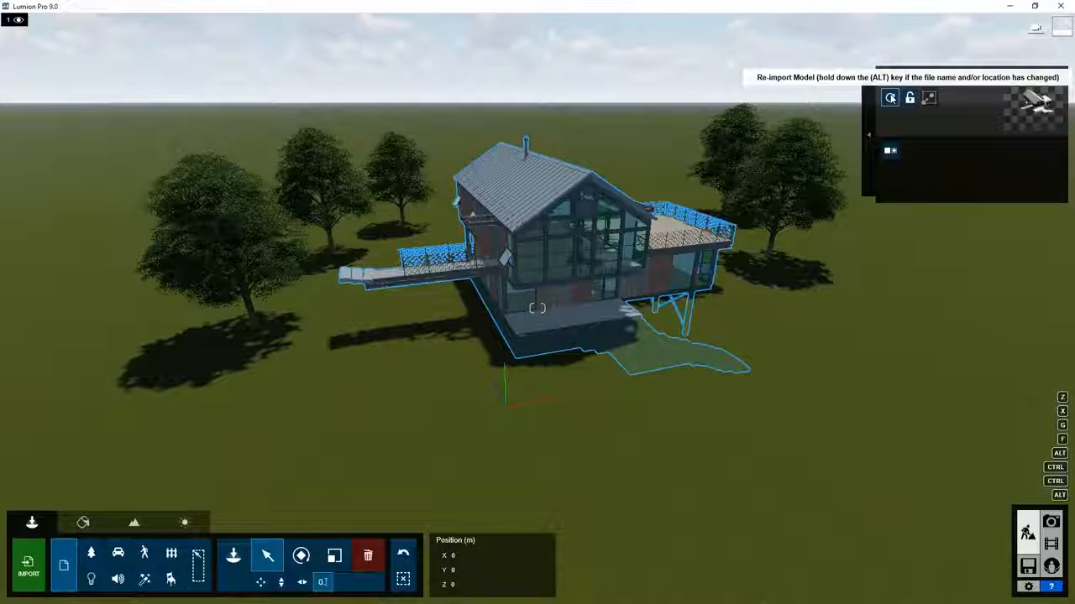
left_click(890, 98)
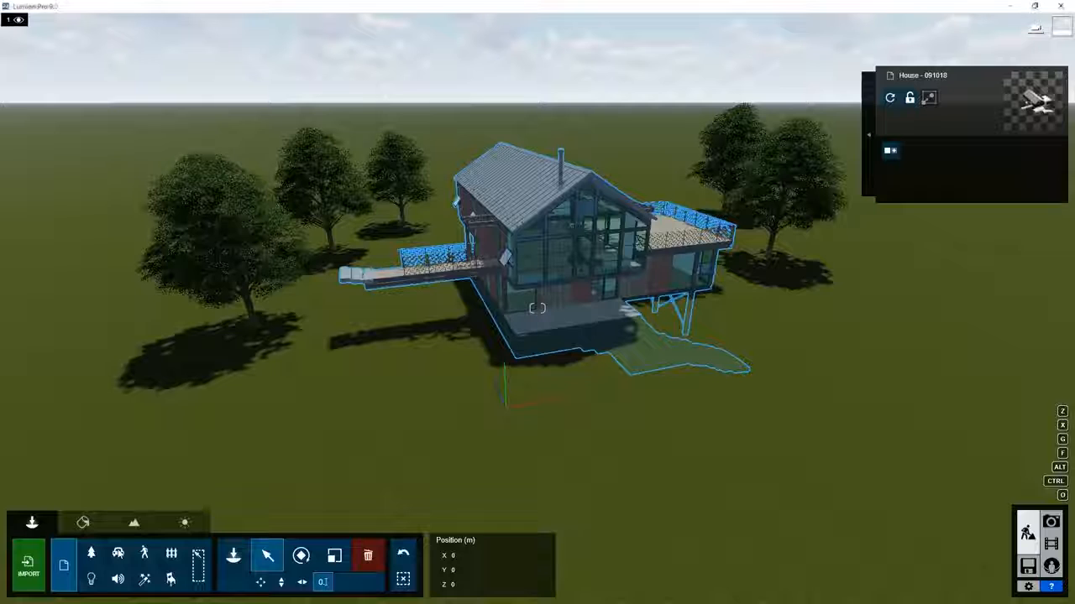
left_click(119, 553)
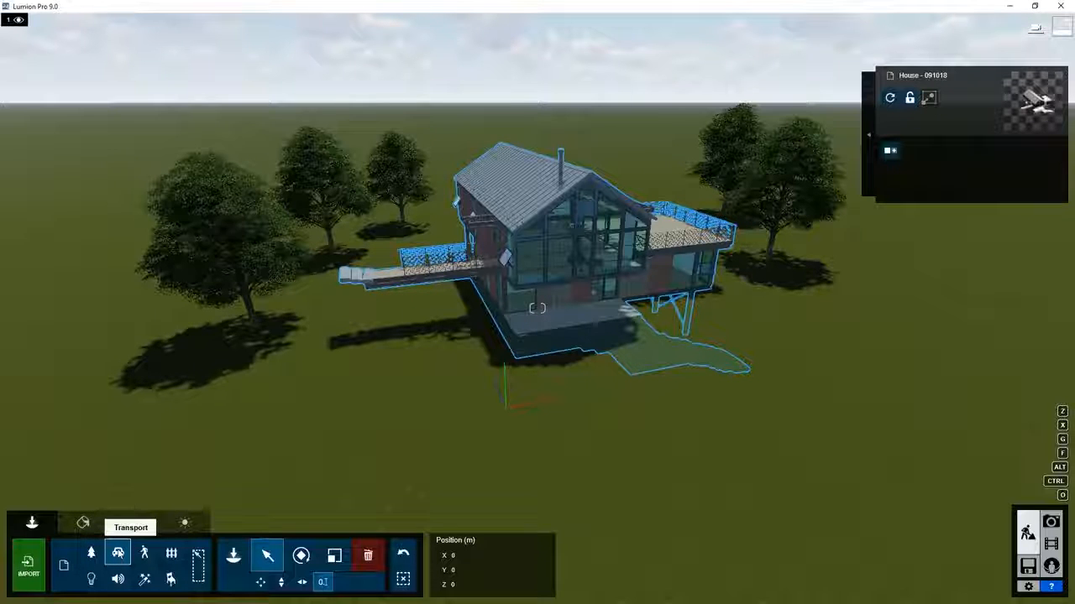
Browse Buses and Cars in the Transport library, then open People and Animals.
left_click(231, 555)
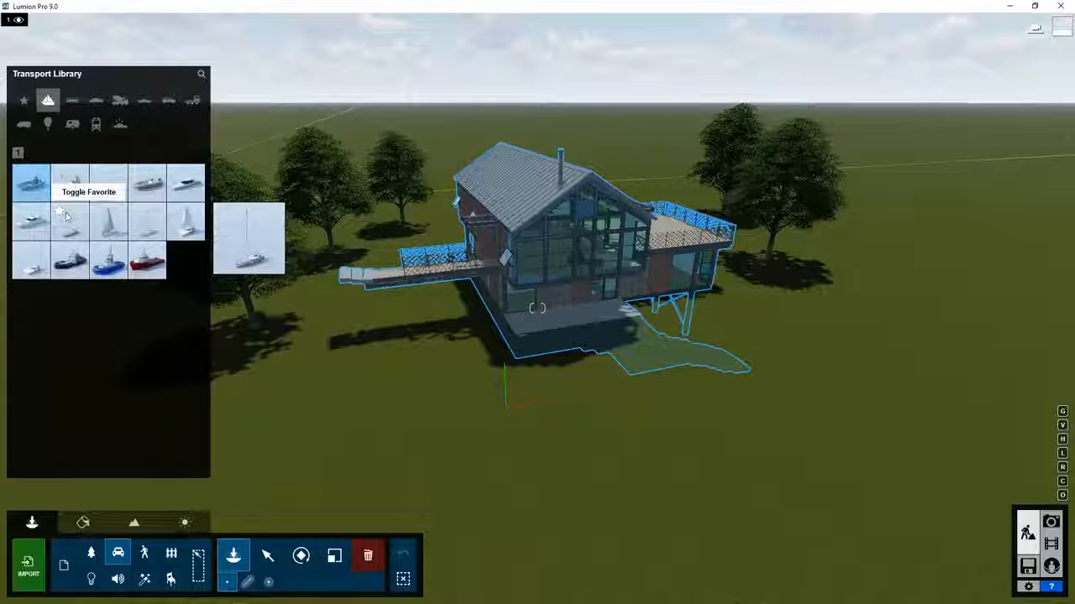
left_click(74, 102)
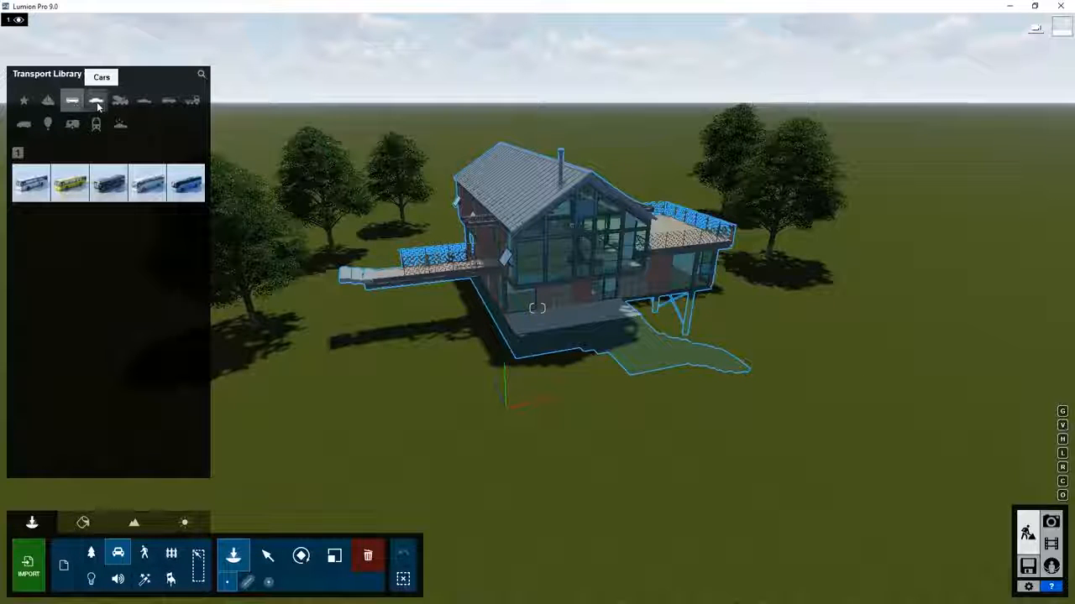
left_click(97, 101)
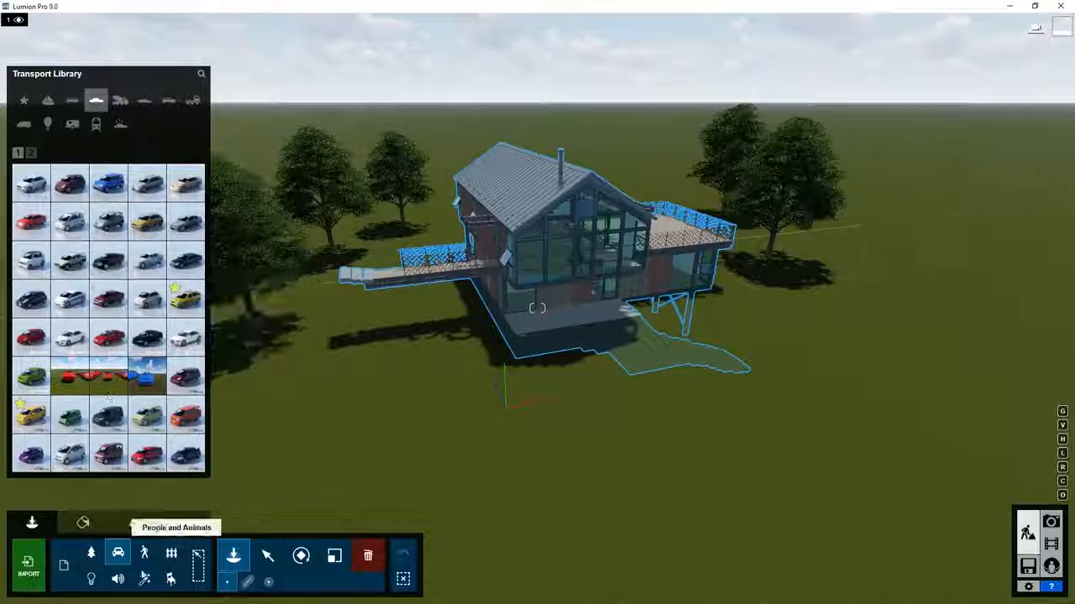
left_click(147, 554)
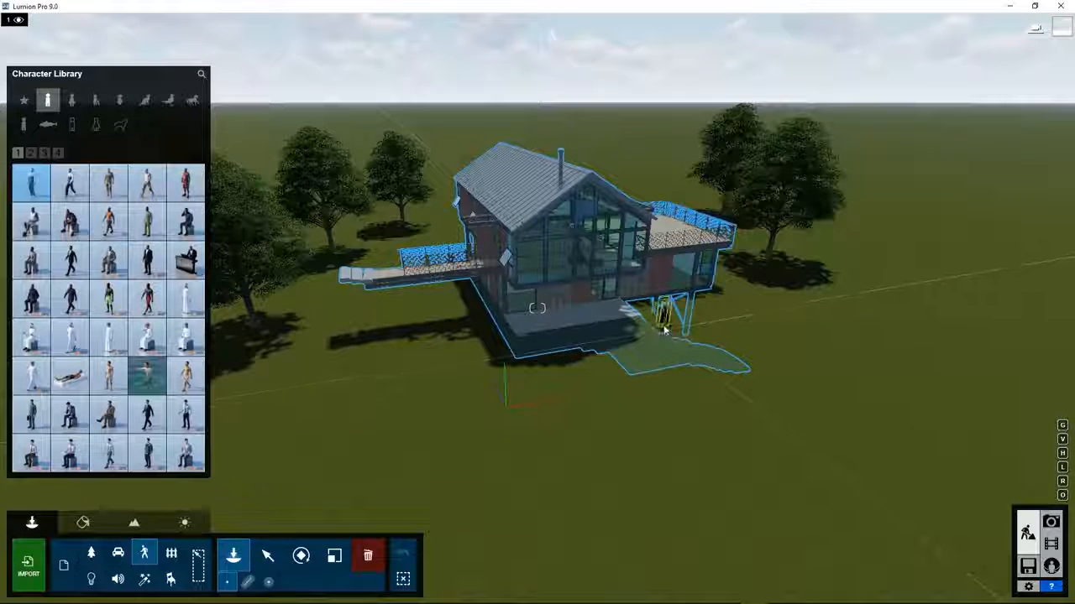
Place a man figure beside the house and a 3D woman next to him.
left_click(663, 335)
left_click(71, 100)
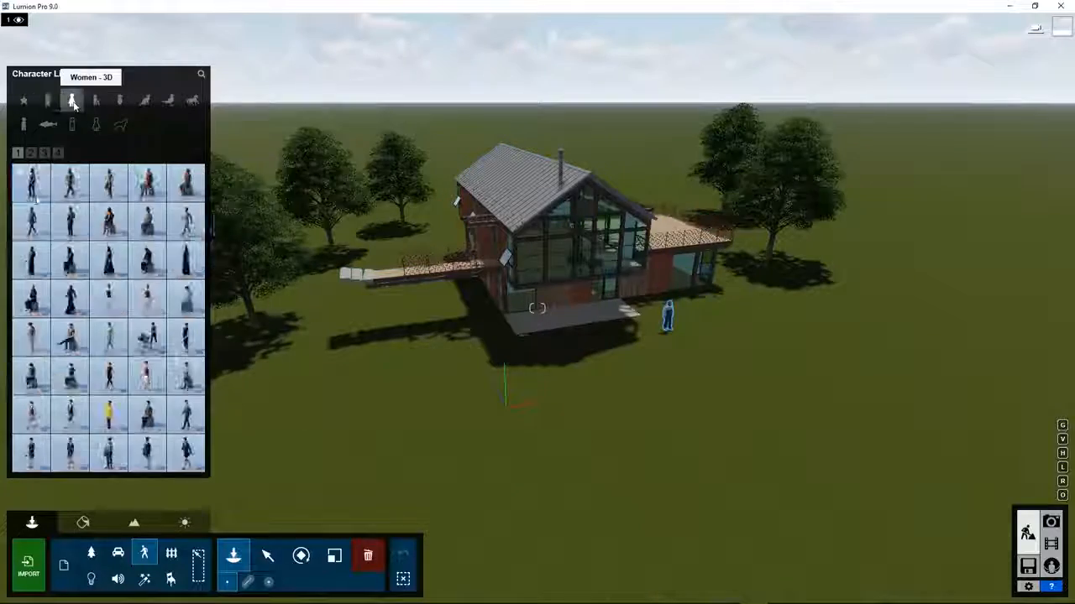
left_click(694, 324)
right_click_drag(694, 323, 638, 319)
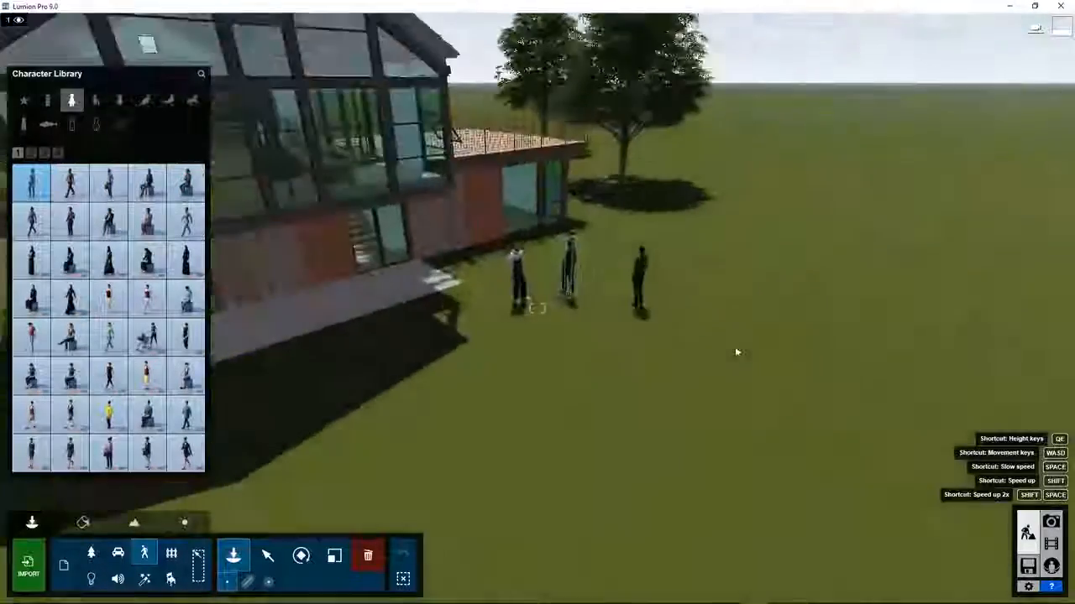
Select the woman figure and raise her colouring to 0.9.
left_click(268, 555)
left_click(583, 336)
left_click_drag(891, 151, 967, 152)
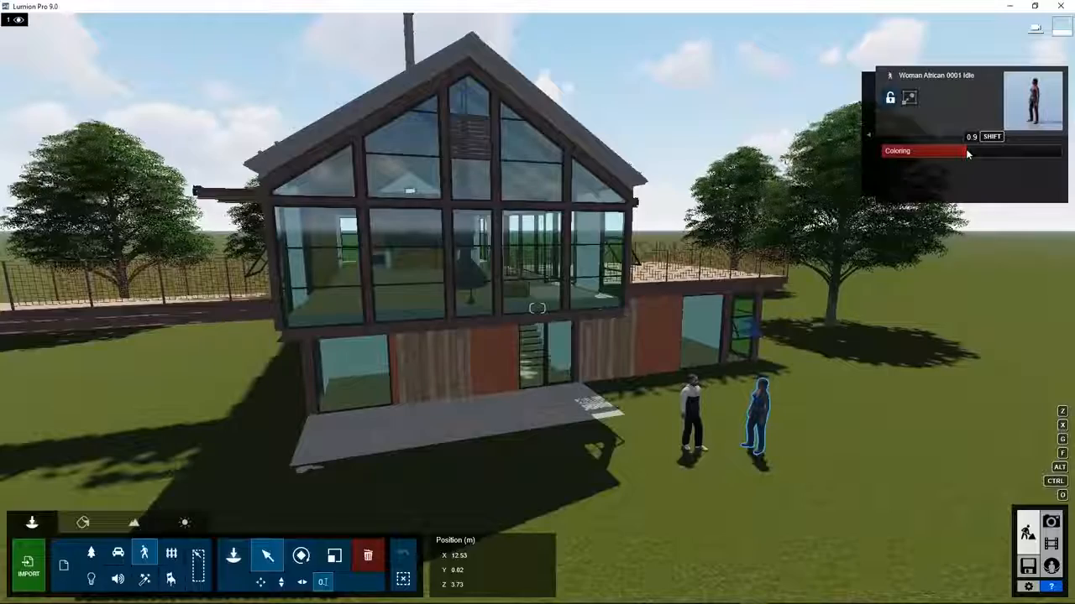
Turn the woman and man figures fully white with their Coloring sliders.
mouse_move(967, 152)
left_mouse_down()
mouse_move(882, 152)
mouse_move(962, 152)
left_mouse_up()
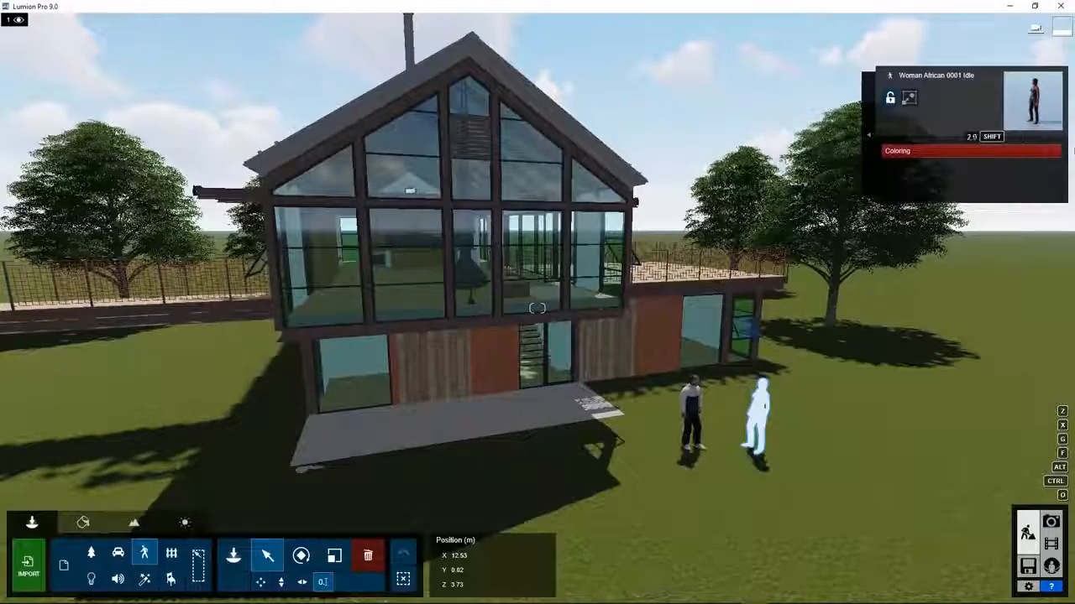
left_click(690, 412)
left_click(973, 152)
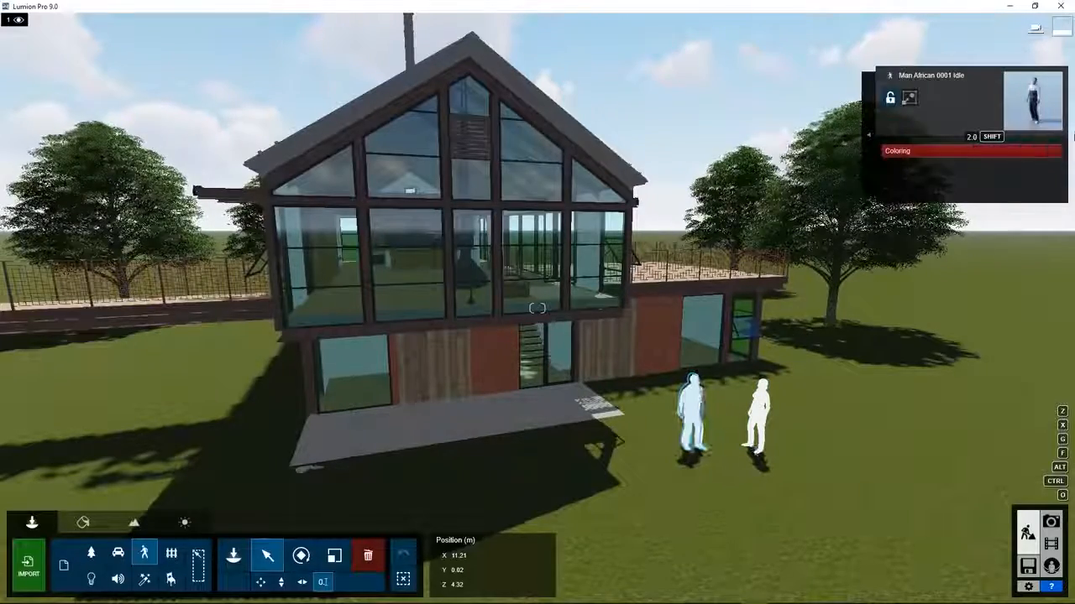
Box-select both figures, set their Coloring to 2.0, then lower it to about 1.4.
left_click_drag(629, 519, 819, 407, "ctrl")
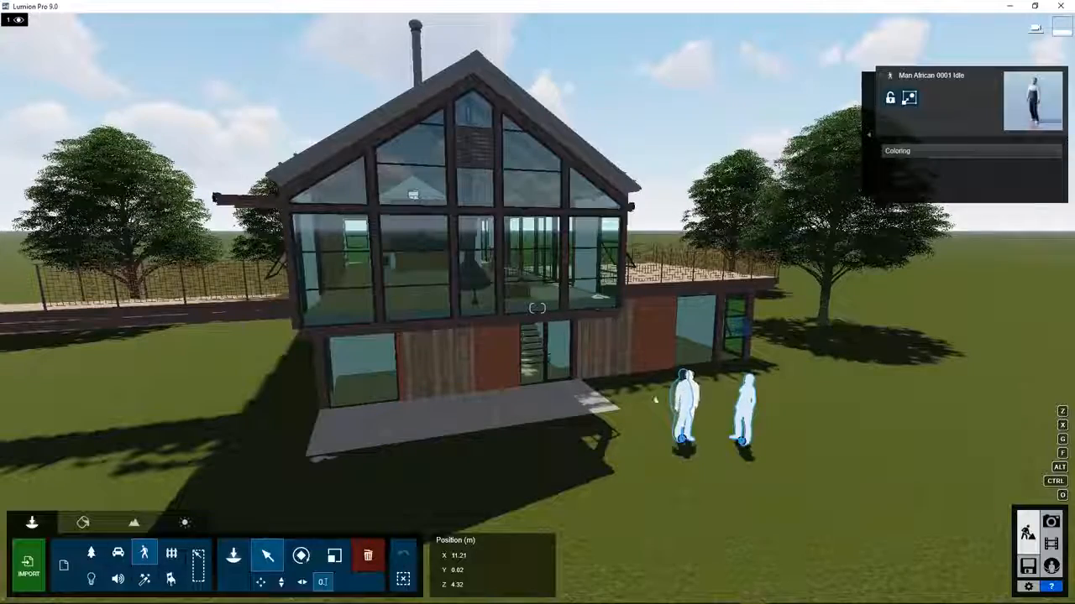
left_click(663, 477)
left_click(683, 424)
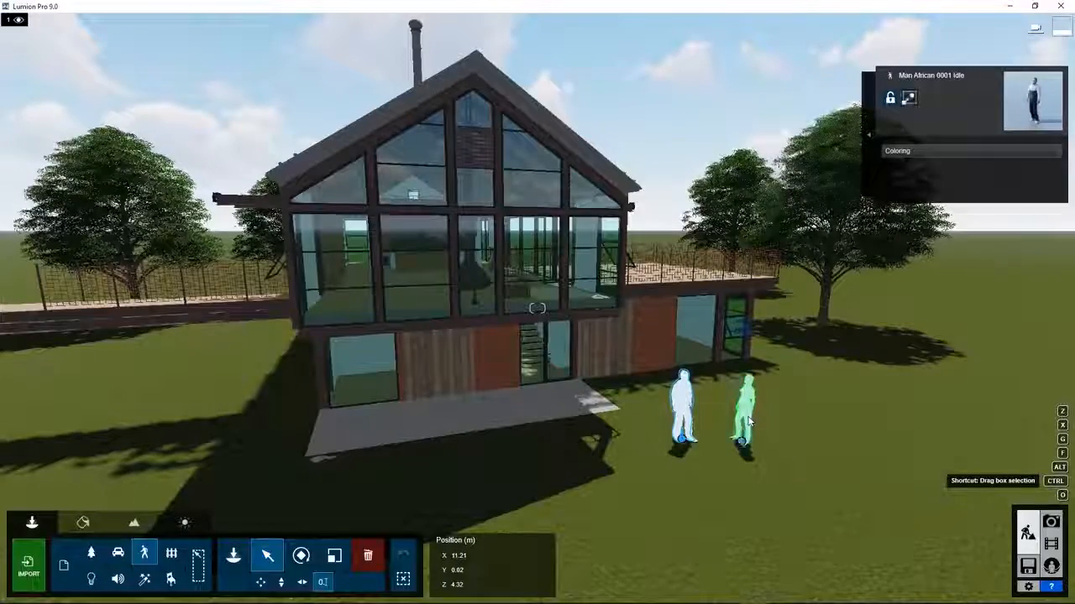
left_click(706, 501)
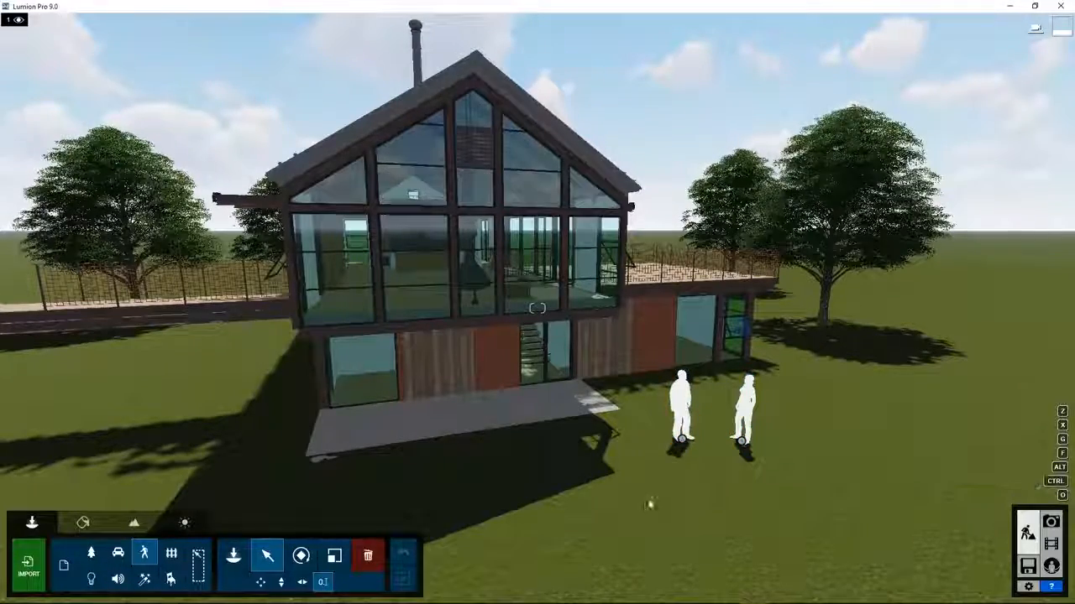
left_click_drag(640, 511, 814, 409, "ctrl")
left_click(1053, 152)
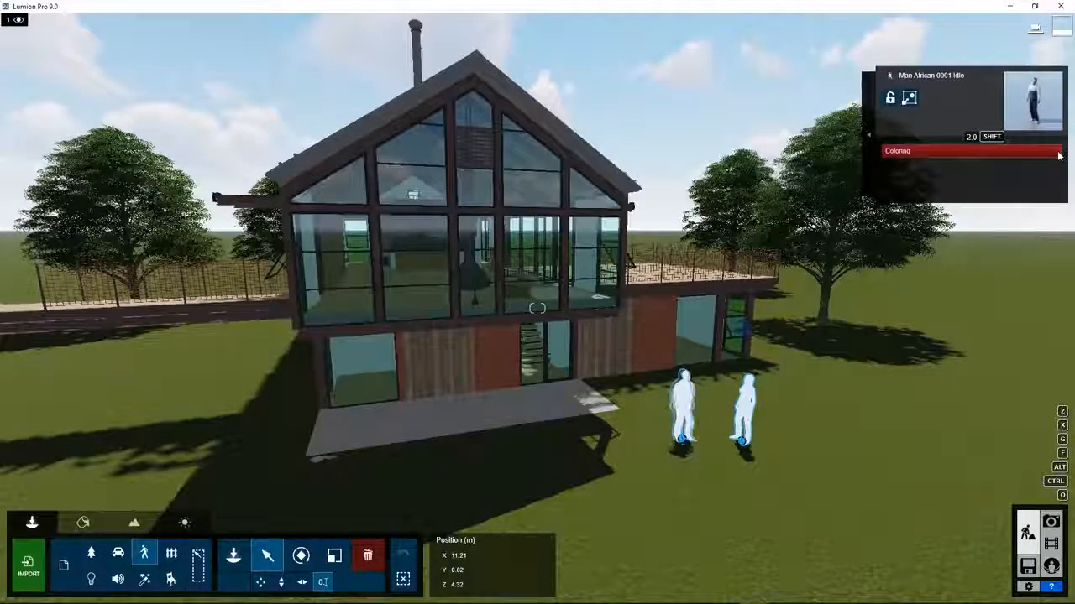
left_click_drag(1048, 156, 975, 162)
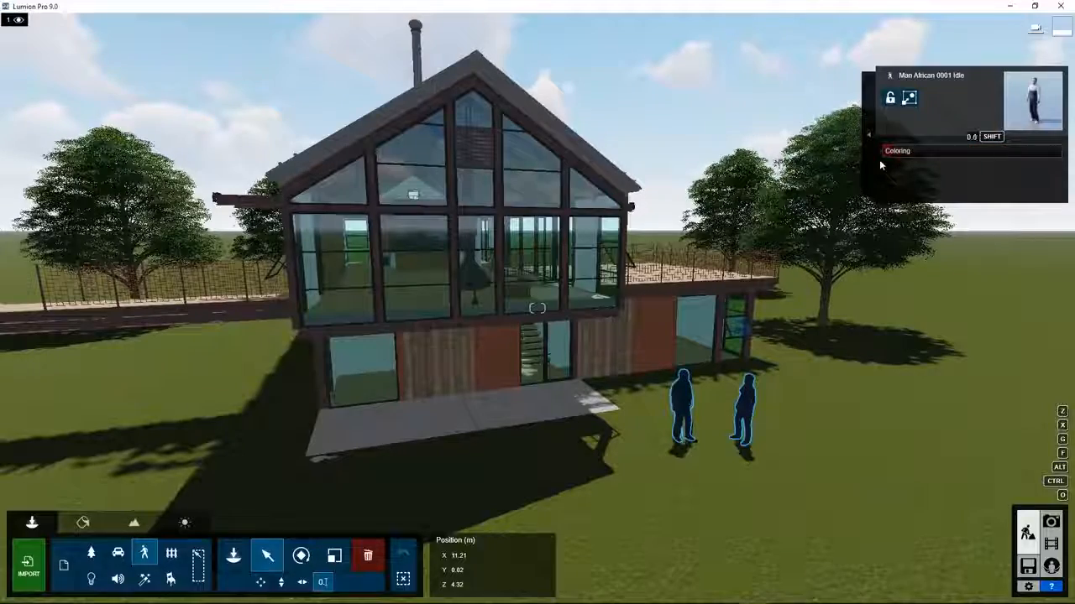
Group the two selected figures and save the group as a Lumion group file.
left_click(909, 98)
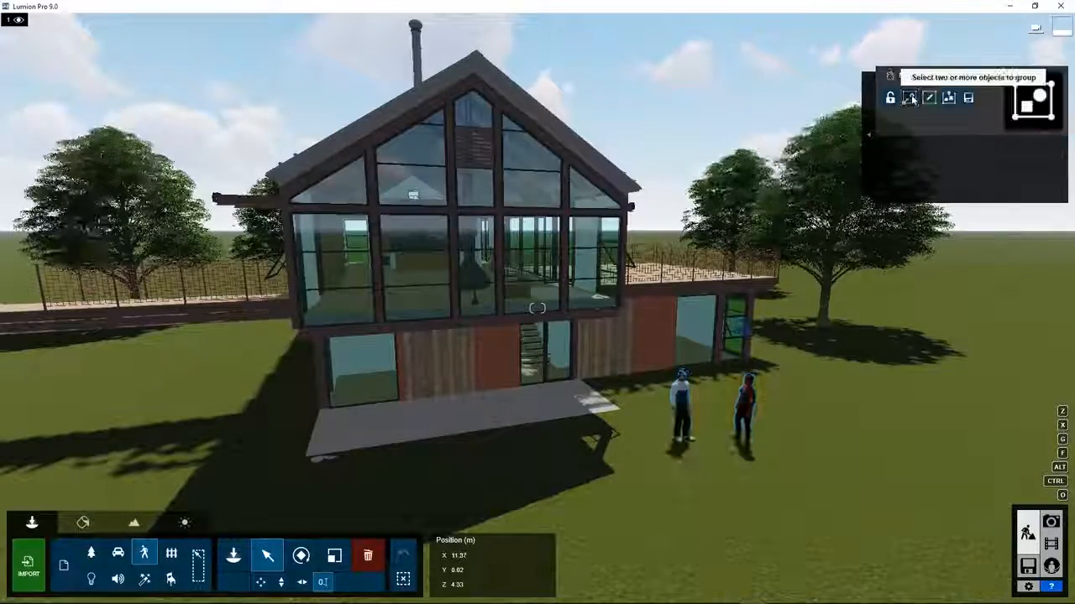
left_click(968, 98)
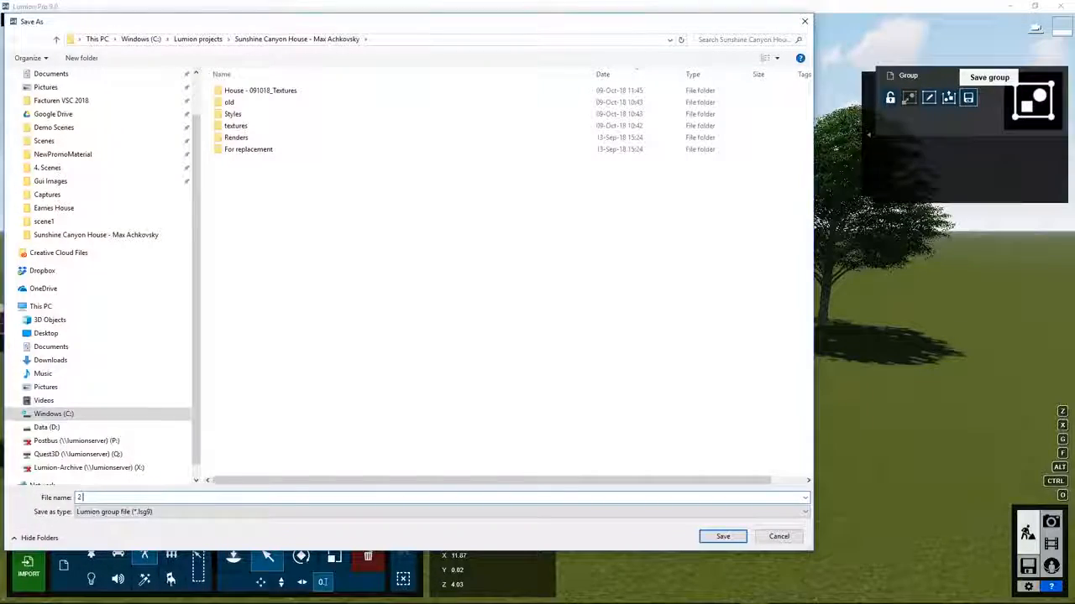
key("Return")
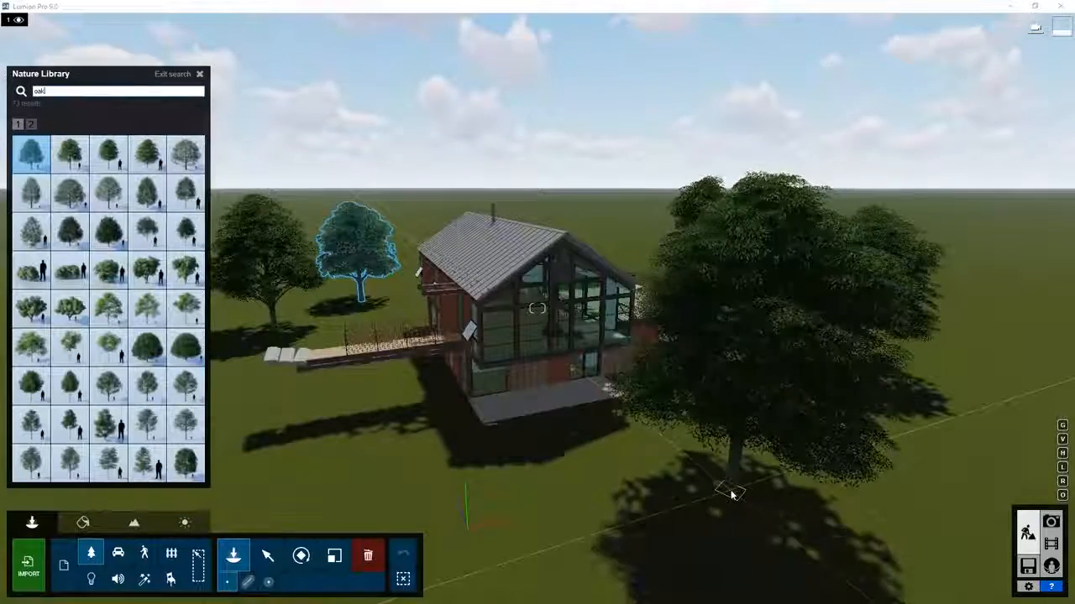
Rotate the oak right of the house, raise it, and scale it much larger with R, H and L.
key("r")
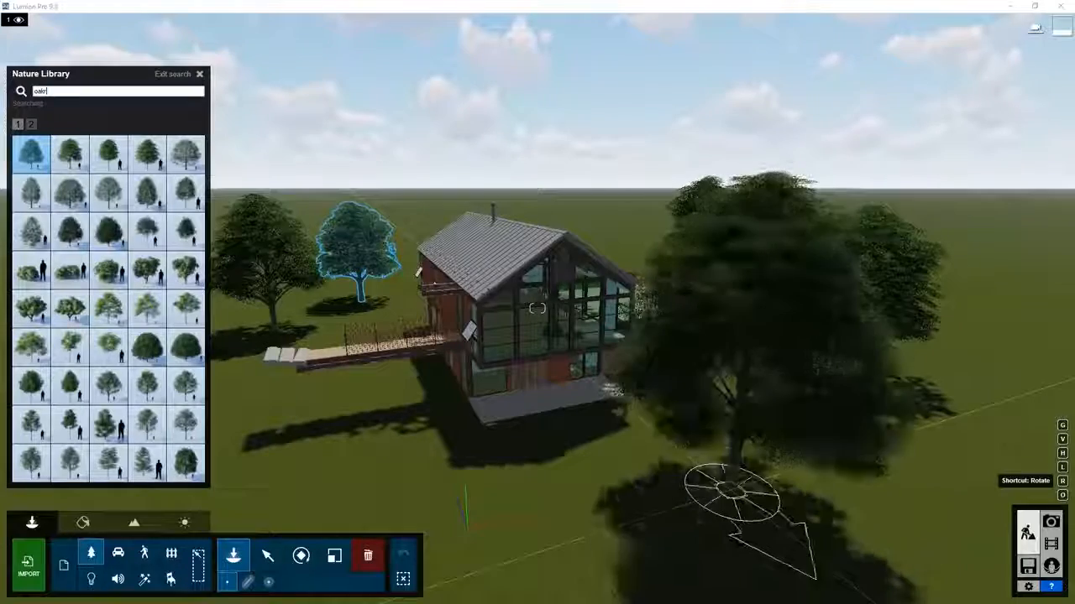
key("h")
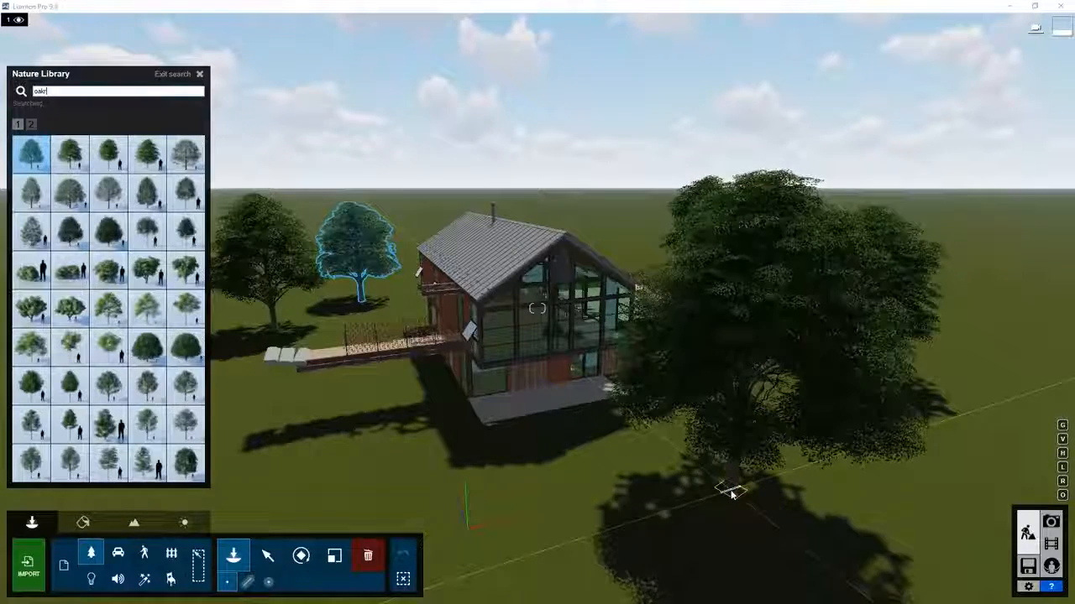
key("l")
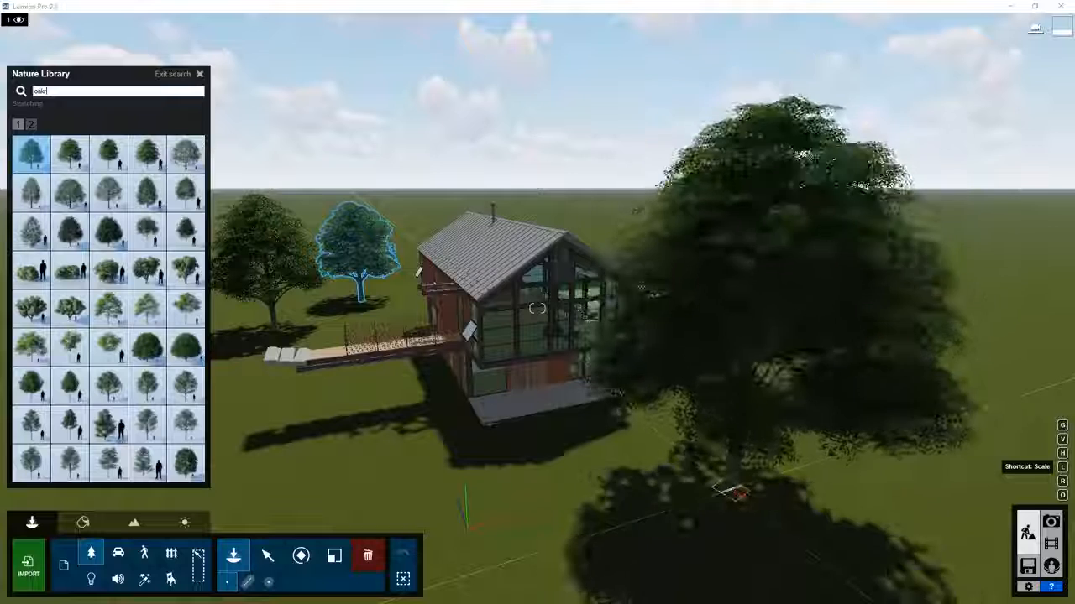